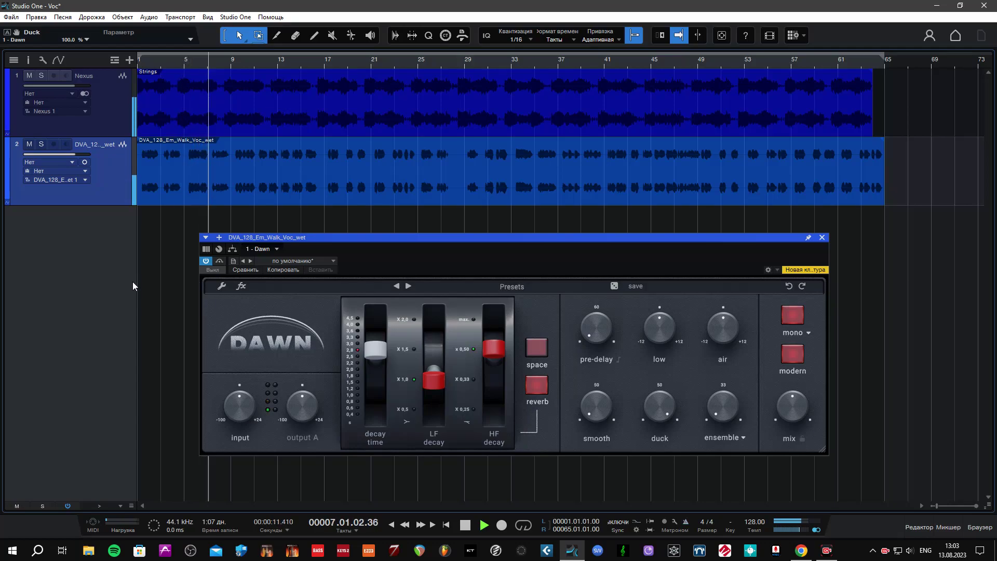
Solo the vocal track, lower the Dawn reverb's Duck to 54%, and return to the full mix.
{"action": "key", "text": "shift+s"}
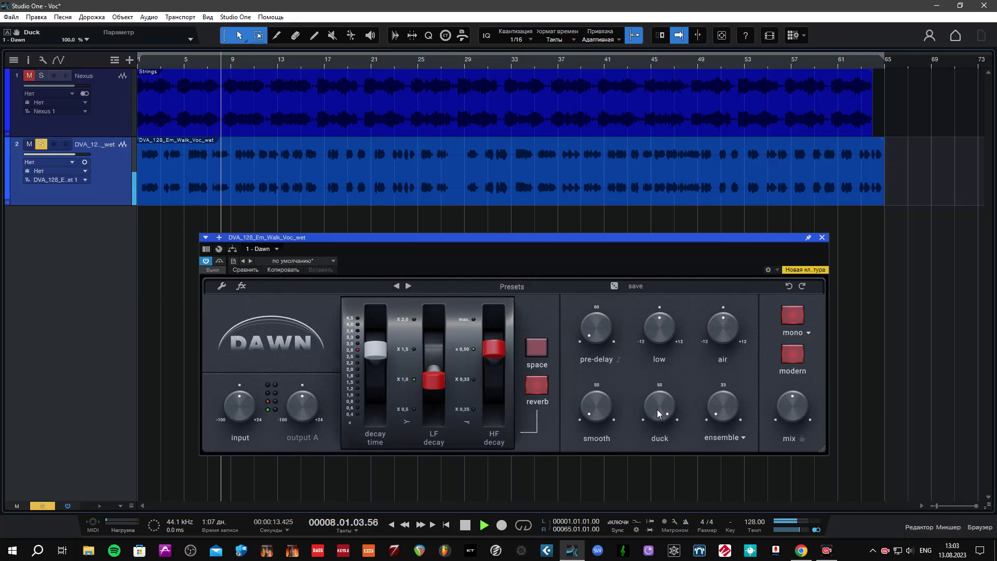
{"action": "left_click_drag", "start_coordinate": [658, 398], "coordinate": [655, 456]}
{"action": "left_click_drag", "start_coordinate": [650, 410], "coordinate": [650, 400]}
{"action": "key", "text": "s"}
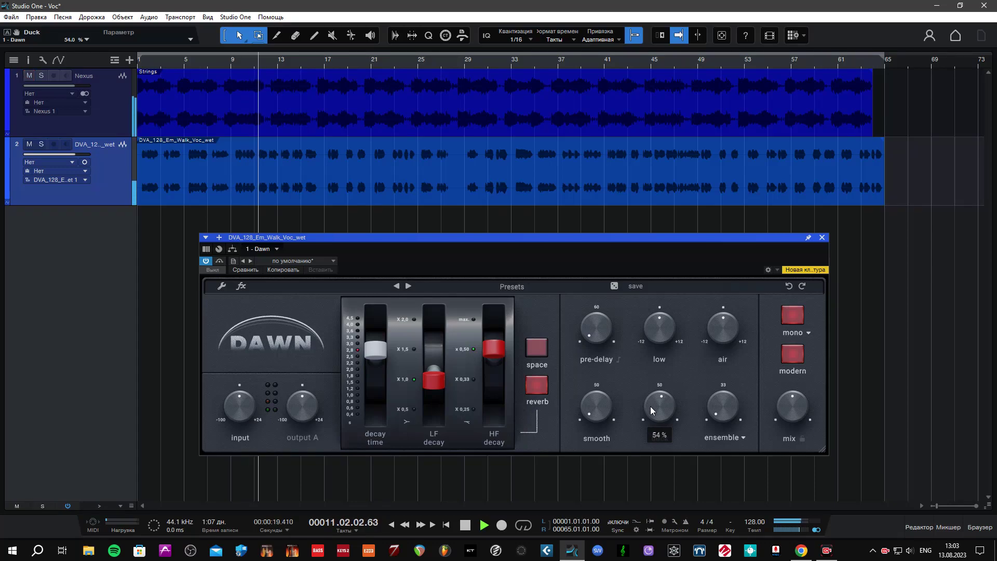
Raise Dawn's Duck amount in stages to 74%, soloing the vocal track along the way.
{"action": "left_click_drag", "start_coordinate": [652, 402], "coordinate": [653, 402]}
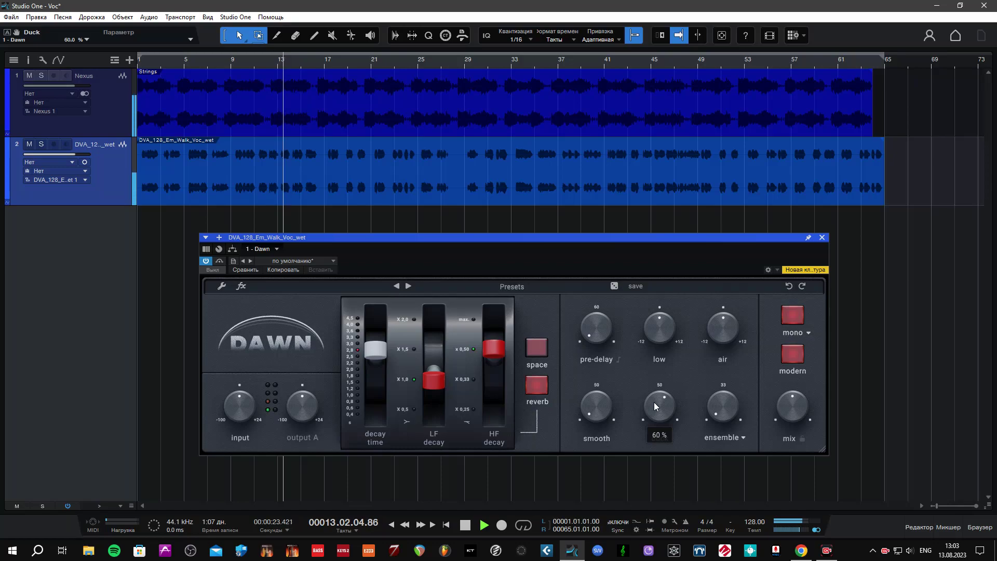
{"action": "left_click_drag", "start_coordinate": [653, 402], "coordinate": [655, 391]}
{"action": "key", "text": "s"}
{"action": "mouse_move", "coordinate": [658, 399]}
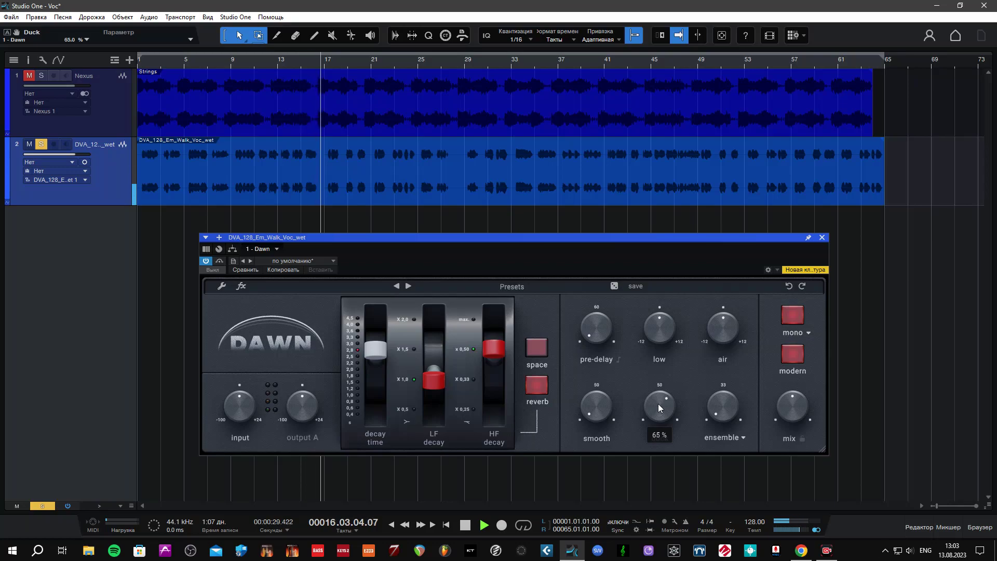
{"action": "left_click_drag", "start_coordinate": [657, 399], "coordinate": [658, 390]}
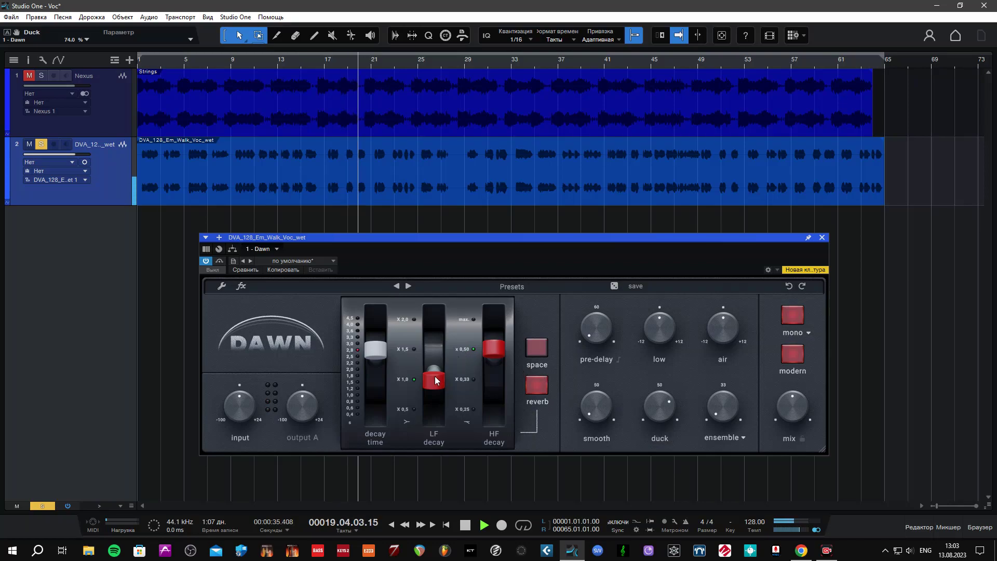
Raise the LF decay to x1.5 and the decay time to 3.0, and compare the reverb with Modern off and on.
{"action": "left_click_drag", "start_coordinate": [435, 380], "coordinate": [433, 352]}
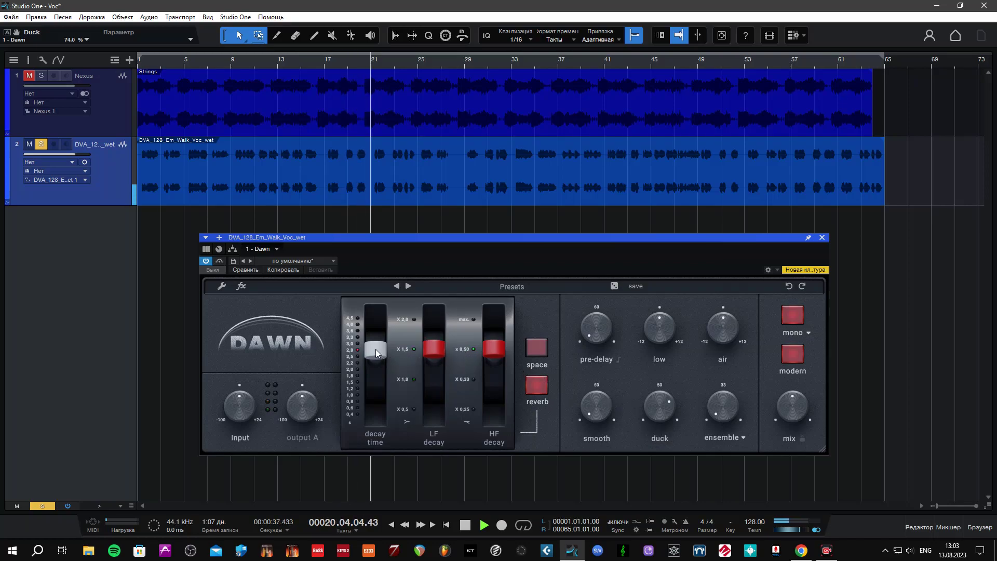
{"action": "left_click_drag", "start_coordinate": [374, 349], "coordinate": [378, 347]}
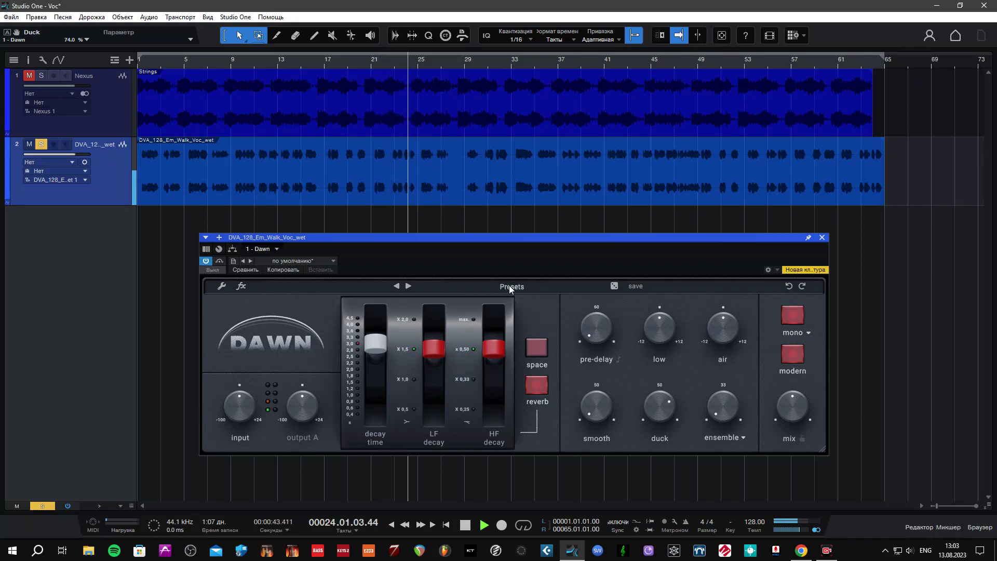
{"action": "left_click", "coordinate": [793, 354]}
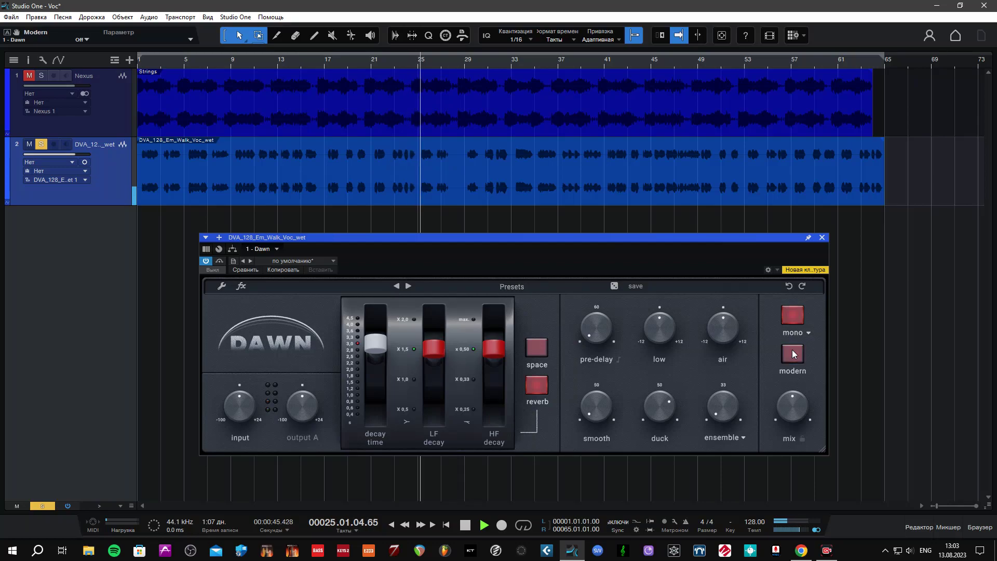
{"action": "left_click", "coordinate": [793, 354]}
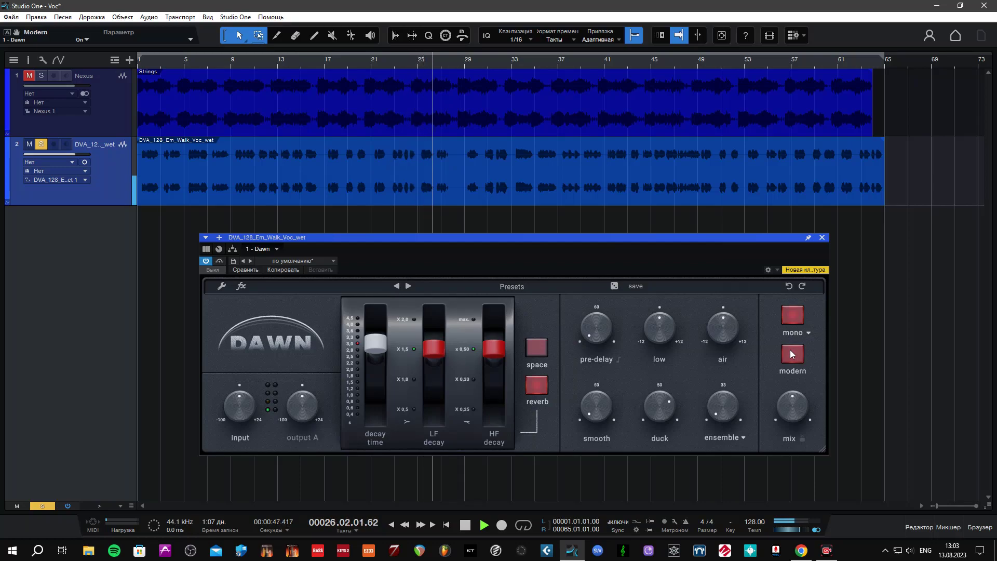
Audition the Dawn presets Grit Hitter, Thin Crack, White Noise Snare, Image Crusher, Soft Explosion and Big Snare Verb.
{"action": "left_click", "coordinate": [507, 286]}
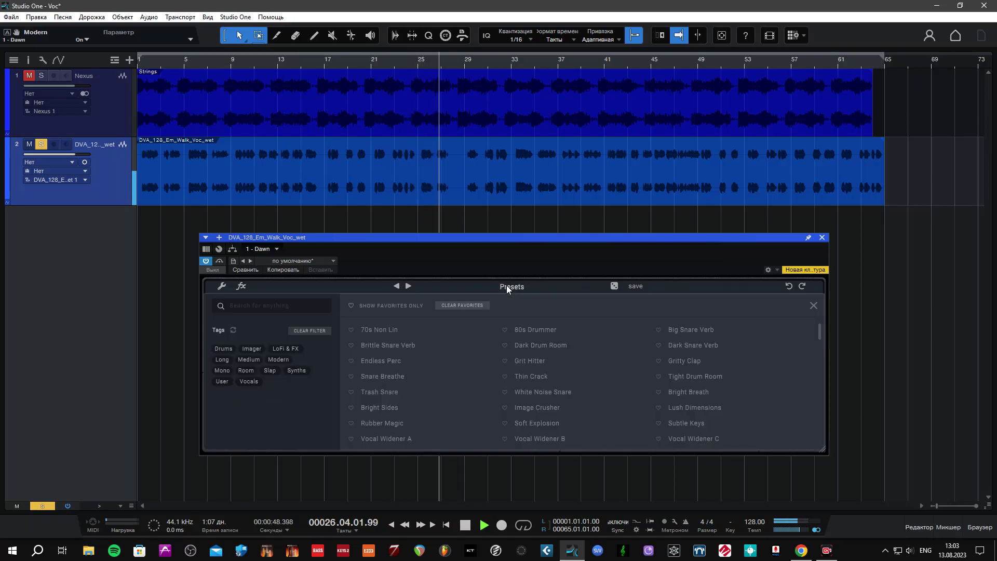
{"action": "left_click", "coordinate": [537, 360]}
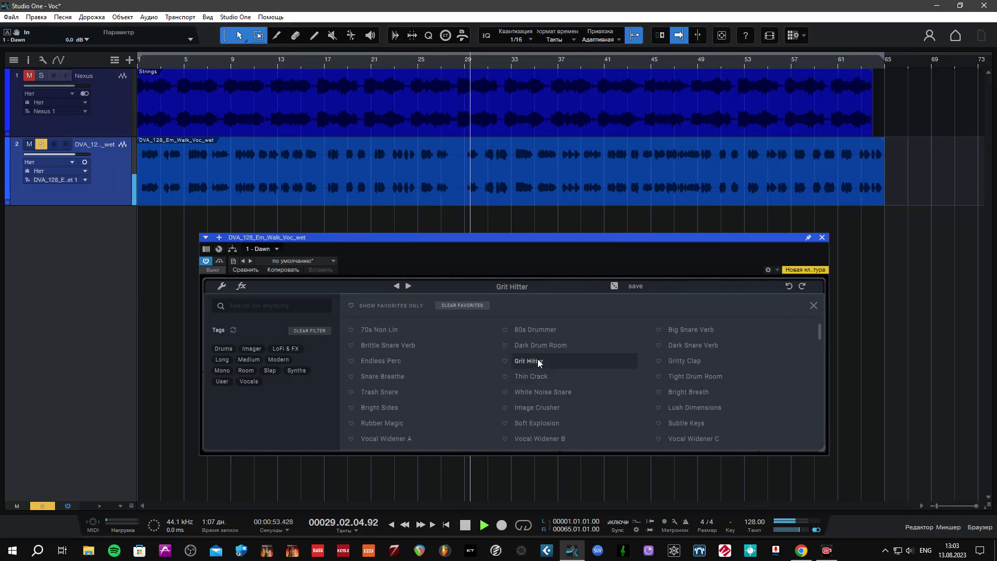
{"action": "left_click", "coordinate": [535, 375]}
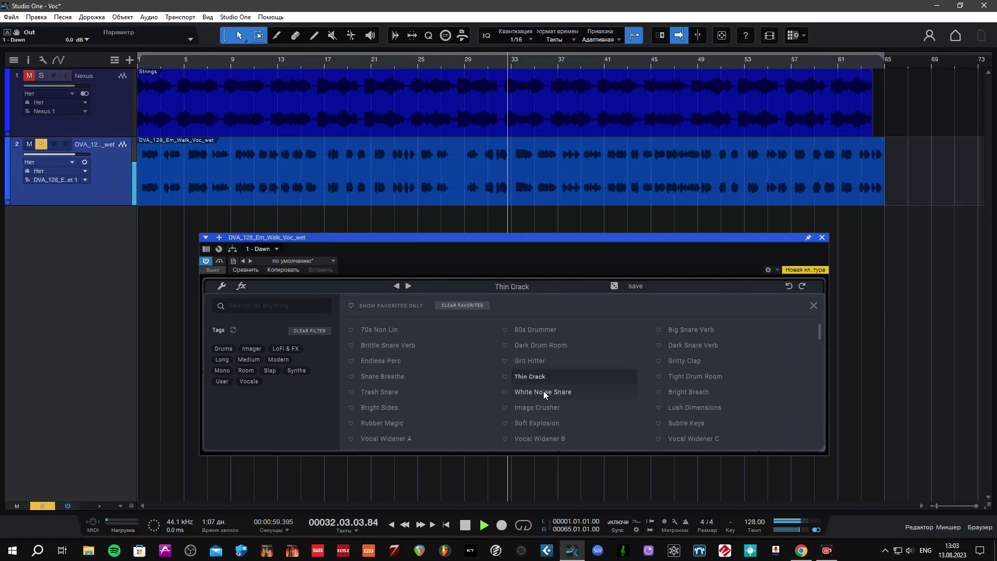
{"action": "left_click", "coordinate": [543, 390]}
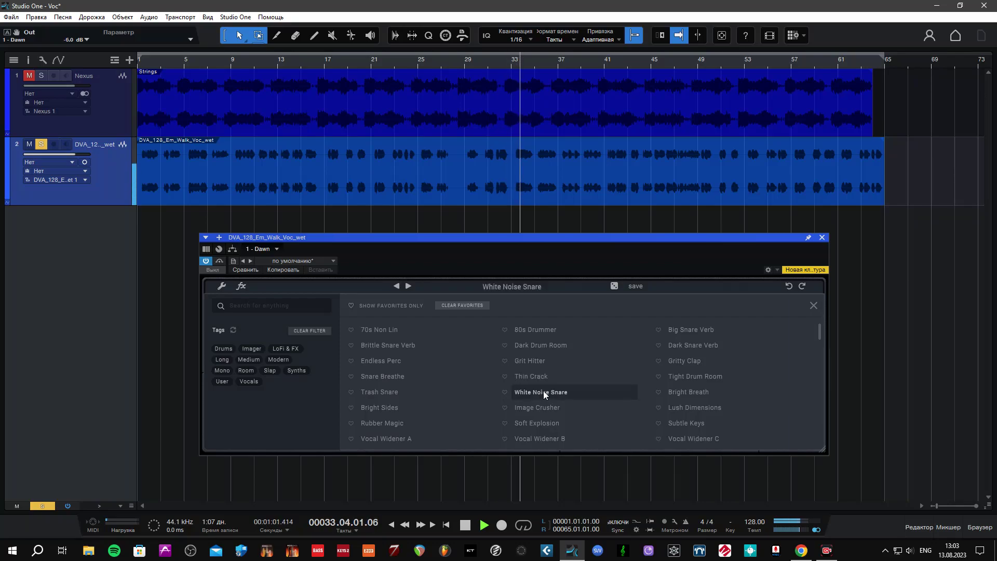
{"action": "left_click", "coordinate": [543, 407]}
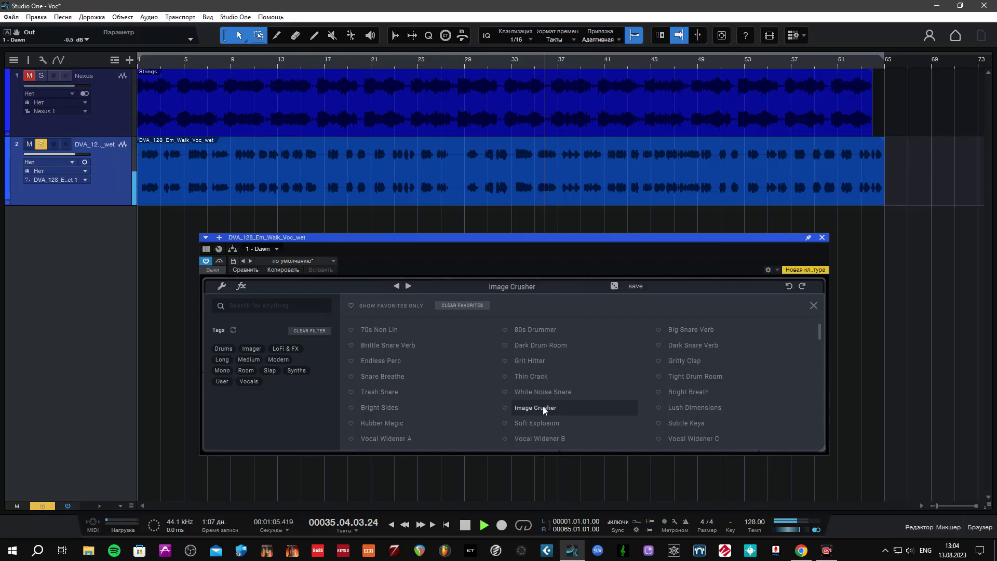
{"action": "left_click", "coordinate": [541, 423]}
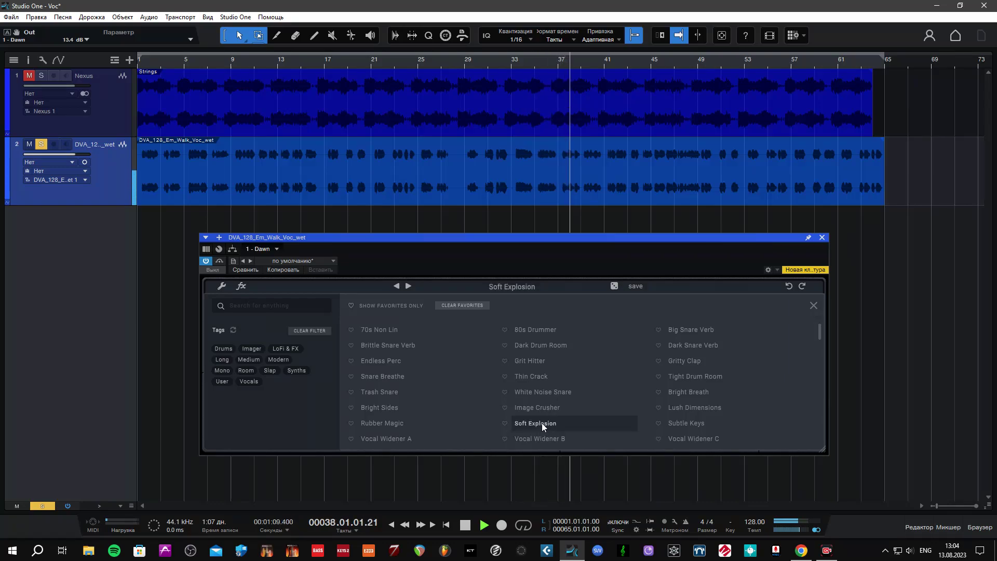
{"action": "left_click", "coordinate": [694, 332]}
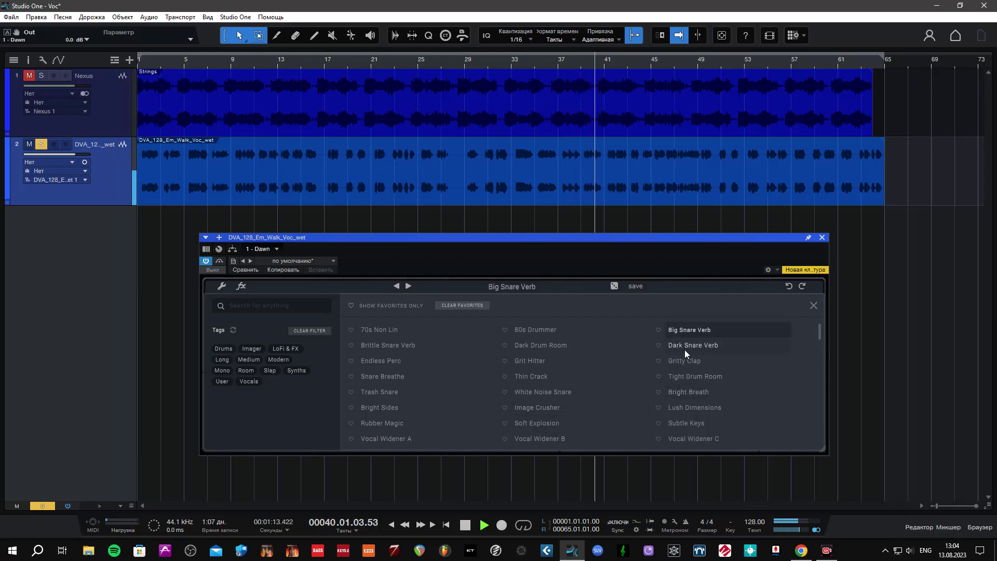
Audition the Dawn presets Heavenly Space, Dusty Cloud, Dark Hall and Motown Plate on the soloed vocal.
{"action": "scroll", "coordinate": [639, 366], "scroll_direction": "down", "scroll_amount": 3}
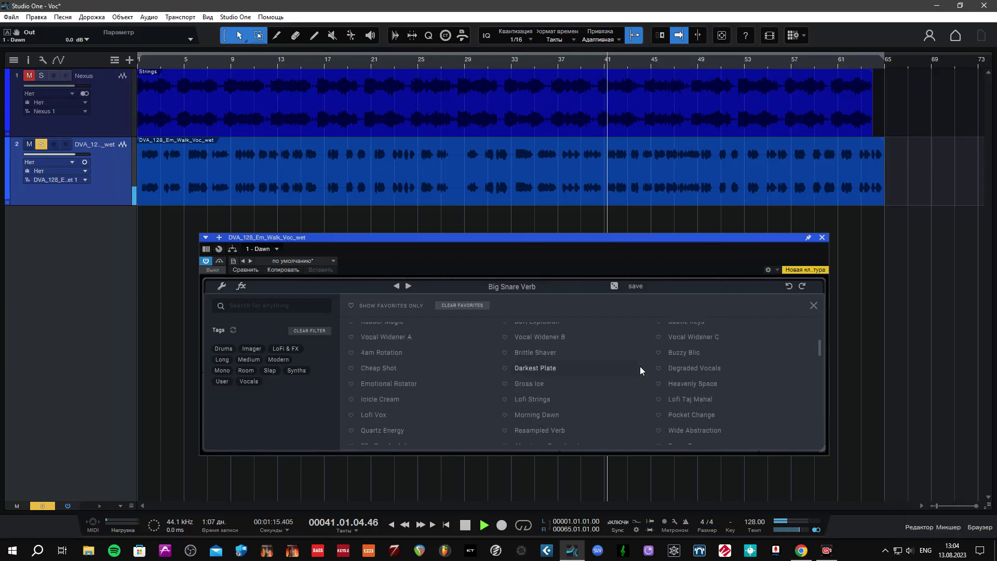
{"action": "left_click", "coordinate": [683, 383]}
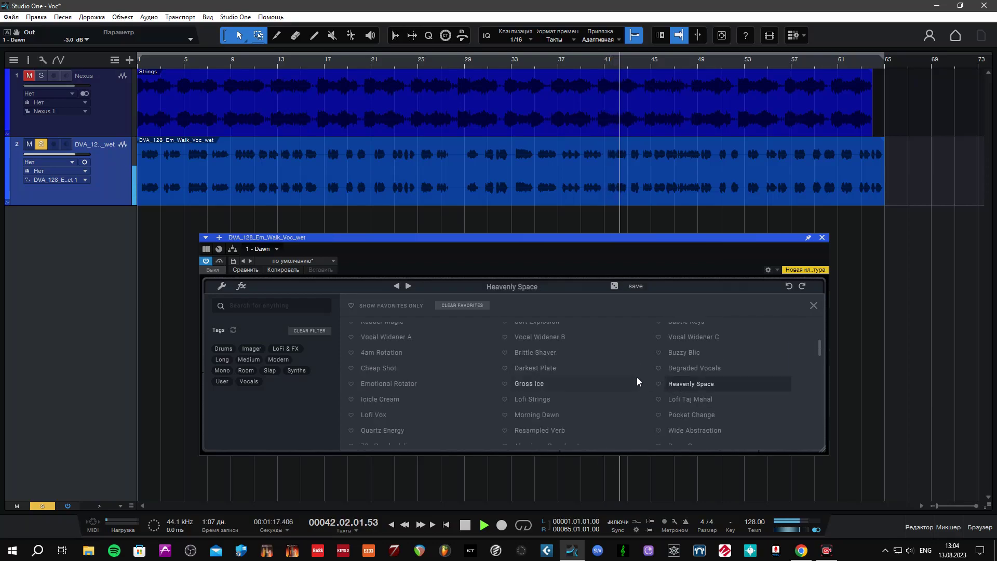
{"action": "scroll", "coordinate": [635, 376], "scroll_direction": "down", "scroll_amount": 2}
{"action": "scroll", "coordinate": [633, 380], "scroll_direction": "down", "scroll_amount": 3}
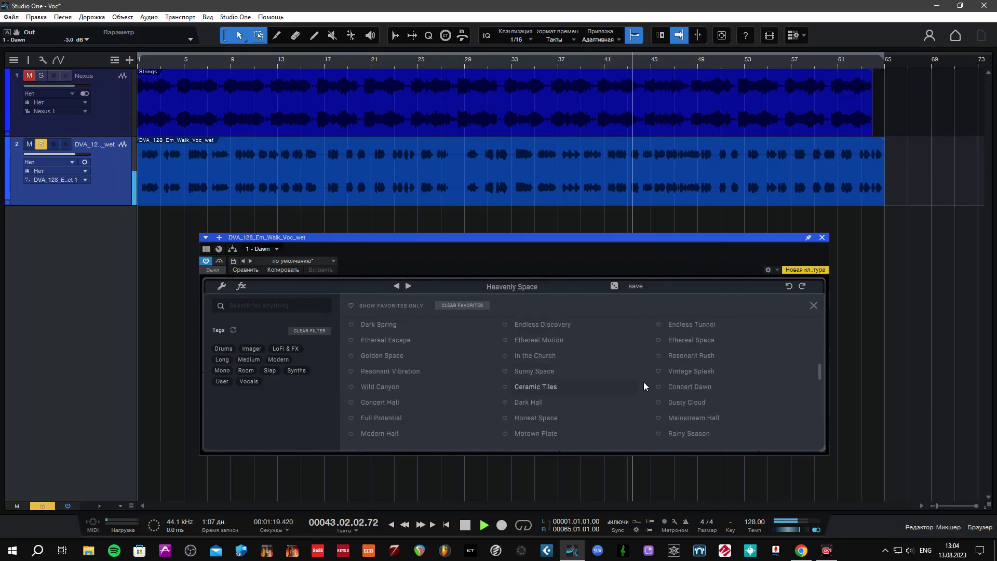
{"action": "left_click", "coordinate": [676, 402]}
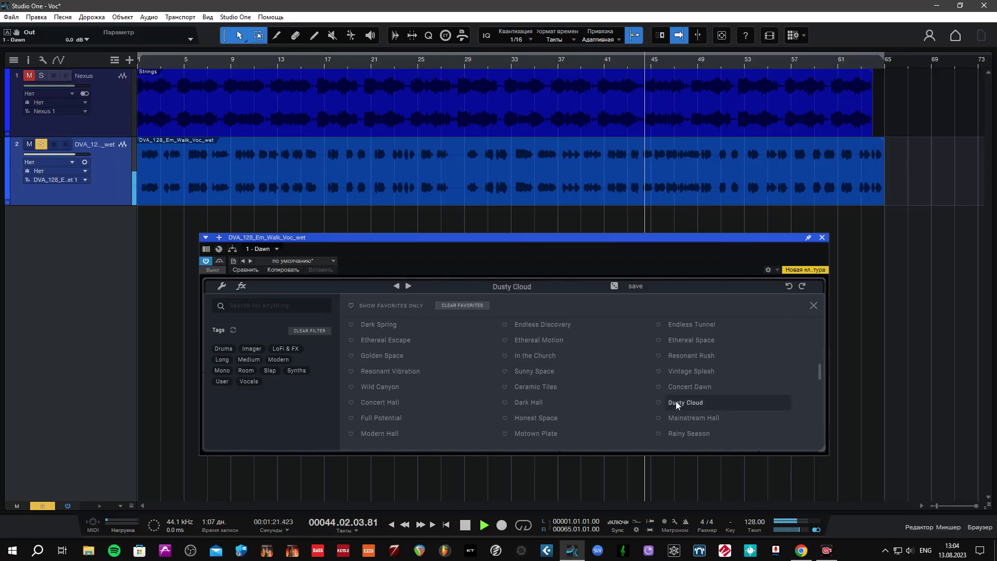
{"action": "left_click", "coordinate": [535, 402]}
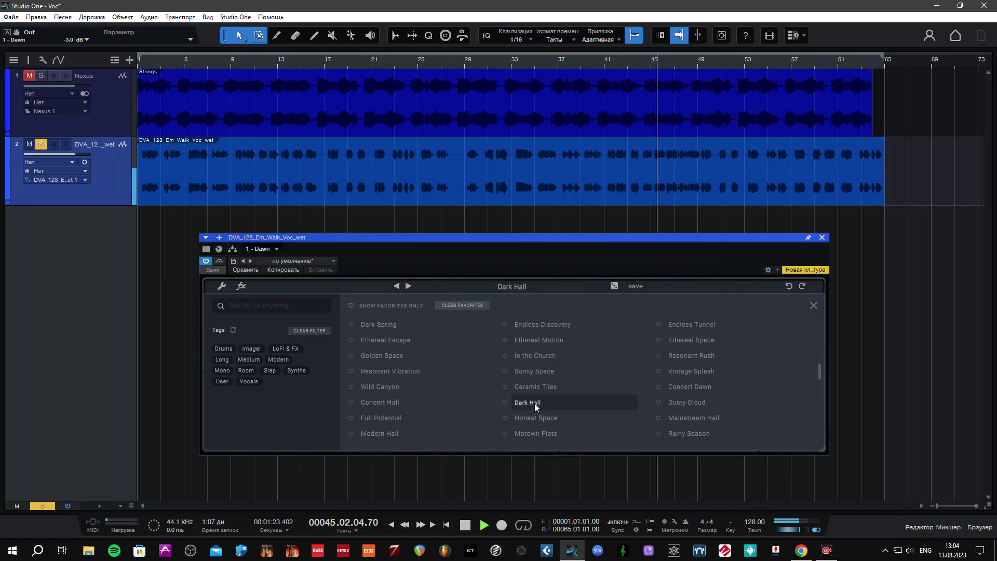
{"action": "left_click", "coordinate": [533, 430]}
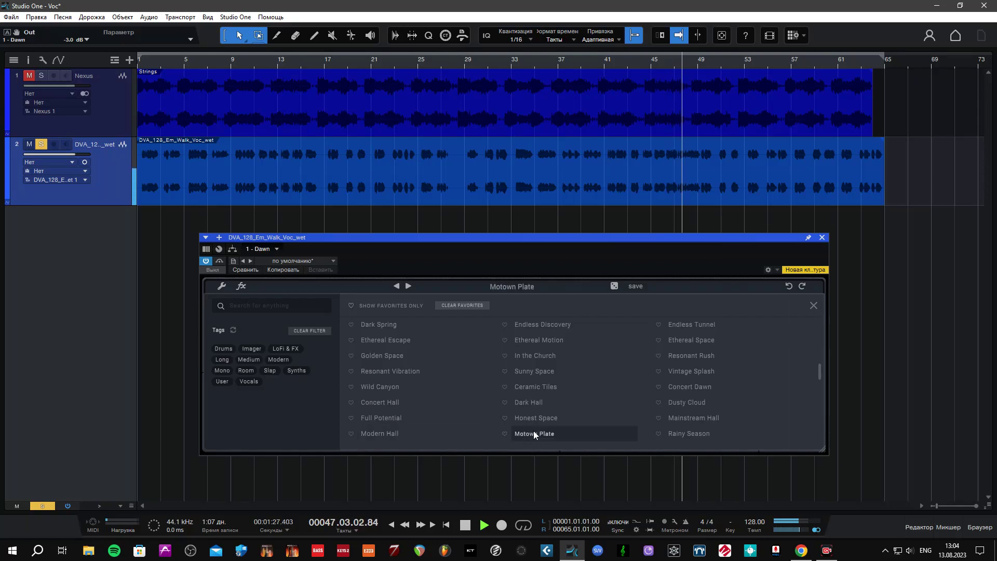
Turn on looped playback of the song and load the Vintage Hall preset in Dawn.
{"action": "key", "text": "KP_Divide"}
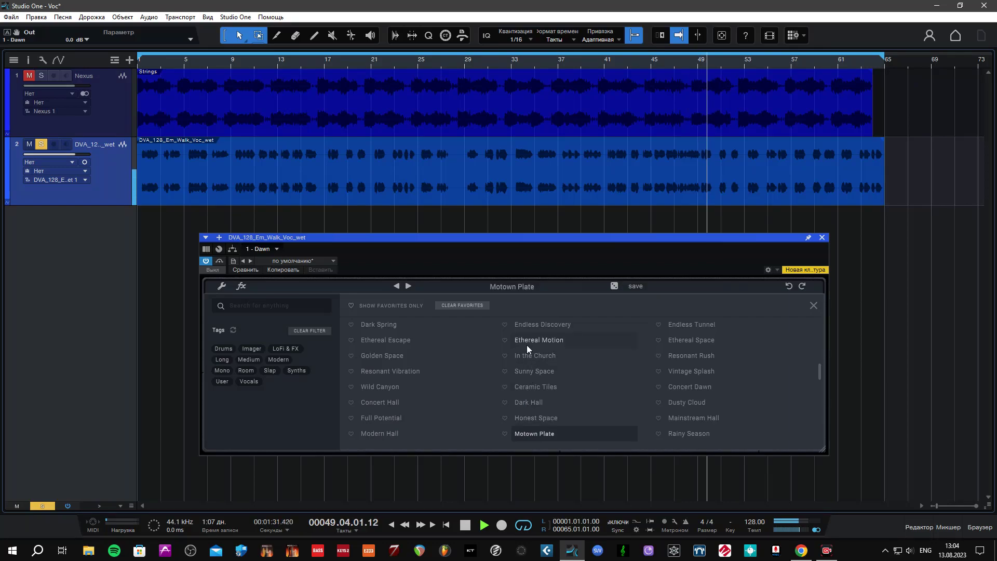
{"action": "scroll", "coordinate": [510, 357], "scroll_direction": "down", "scroll_amount": 1}
{"action": "left_click", "coordinate": [538, 414]}
Audition the room presets Echo Room, Vintage Room and Vibrant Room on the soloed vocal.
{"action": "scroll", "coordinate": [528, 392], "scroll_direction": "down", "scroll_amount": 2}
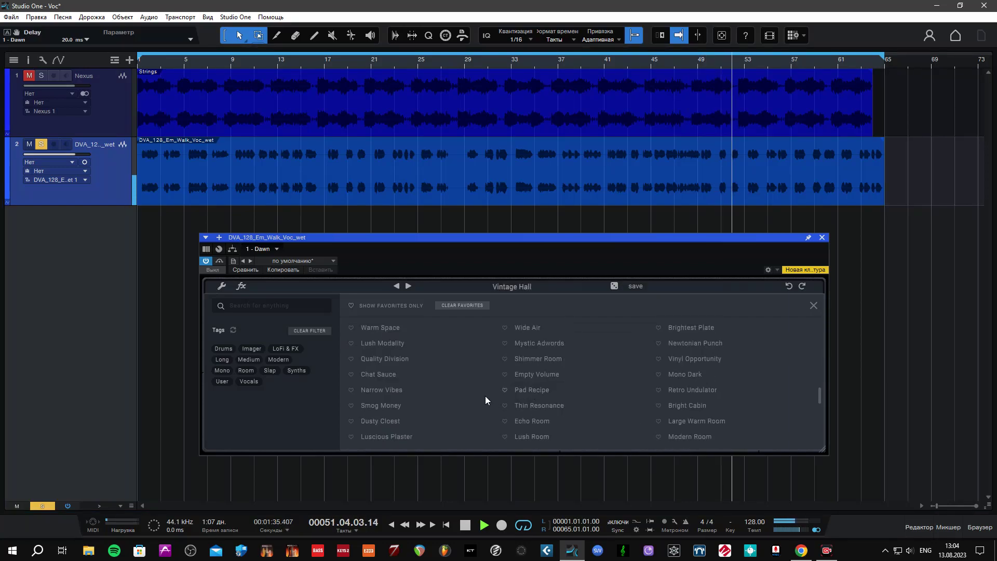
{"action": "left_click", "coordinate": [530, 416]}
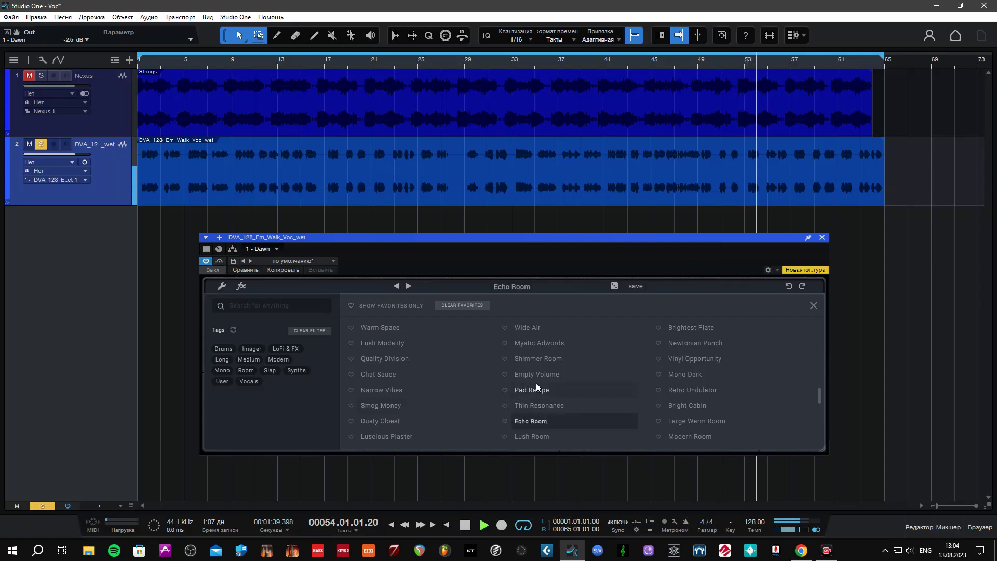
{"action": "scroll", "coordinate": [534, 388], "scroll_direction": "down", "scroll_amount": 1}
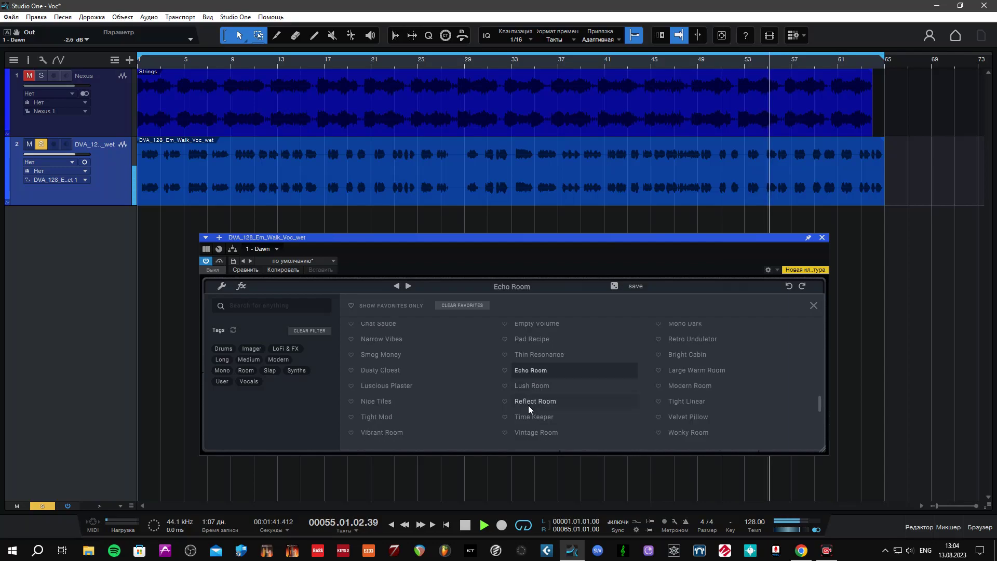
{"action": "left_click", "coordinate": [530, 432]}
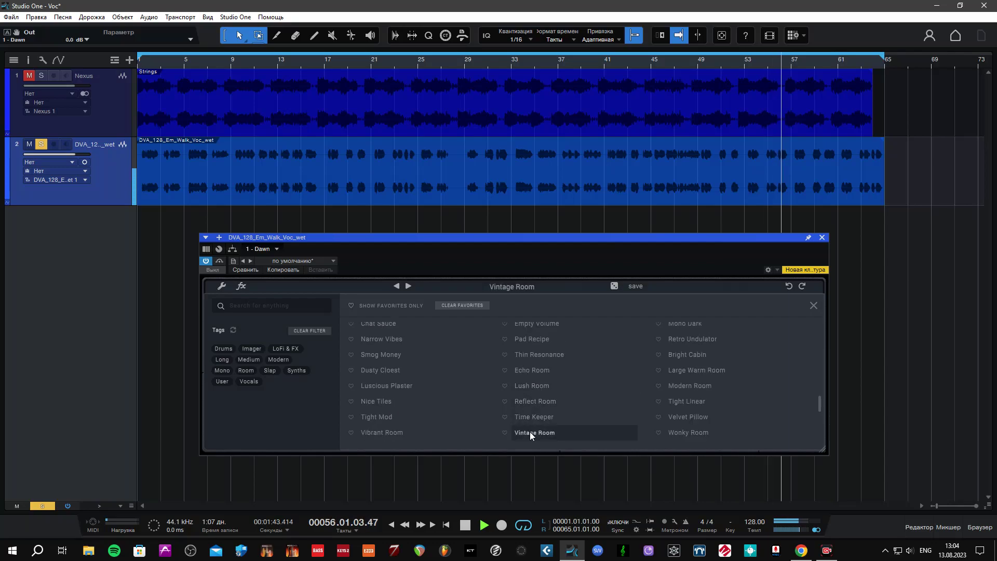
{"action": "left_click", "coordinate": [386, 433]}
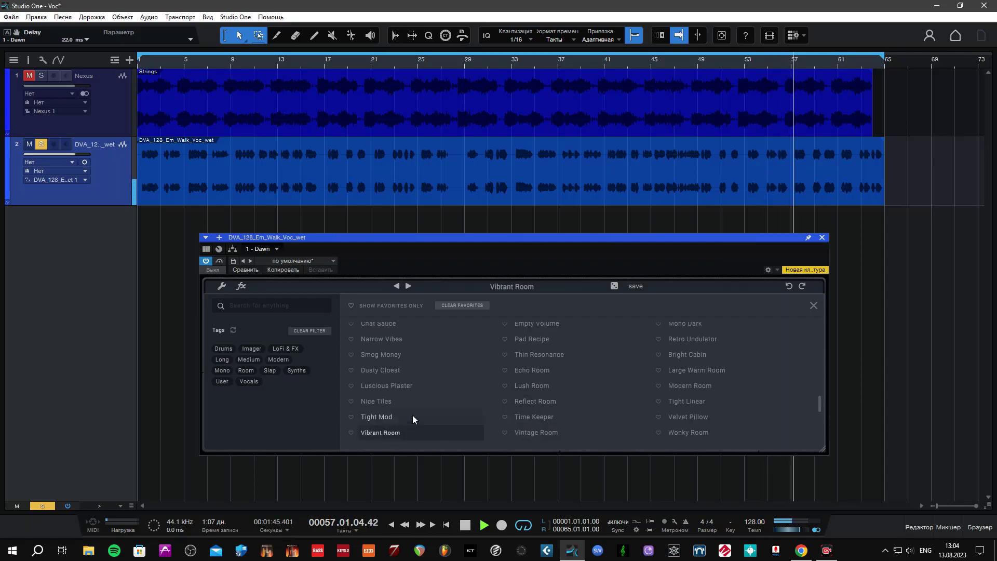
Audition the Dawn presets Mod Waver, Two Topics, Clean Hall and Dark Vocal Cave on the soloed vocal.
{"action": "scroll", "coordinate": [561, 366], "scroll_direction": "down", "scroll_amount": 4}
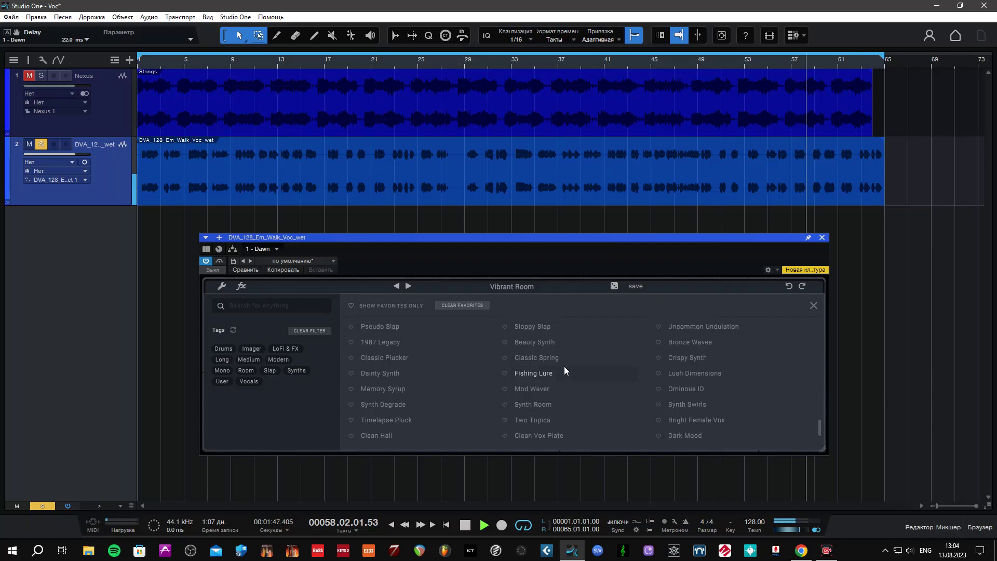
{"action": "left_click", "coordinate": [534, 389]}
{"action": "scroll", "coordinate": [533, 389], "scroll_direction": "down", "scroll_amount": 1}
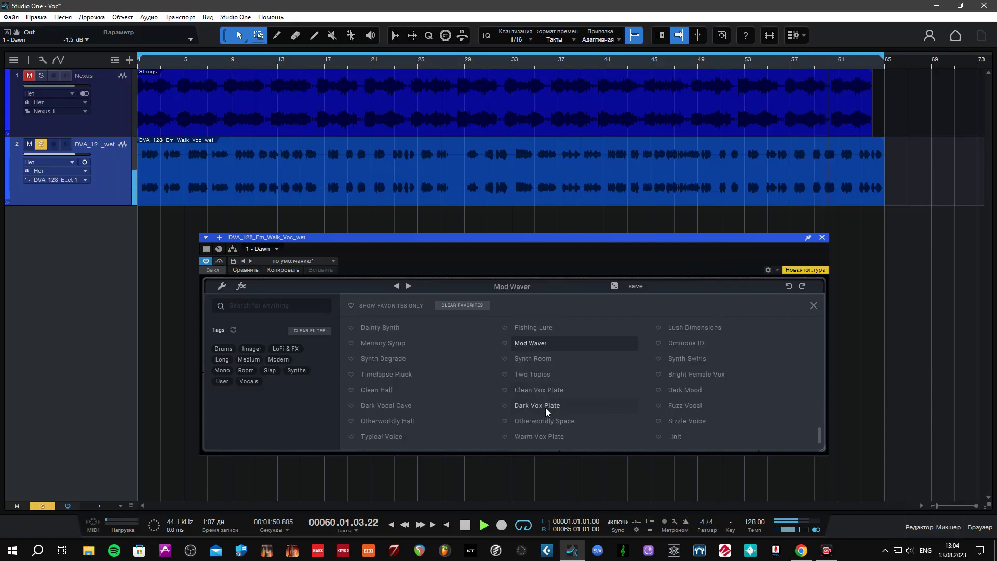
{"action": "left_click", "coordinate": [546, 373]}
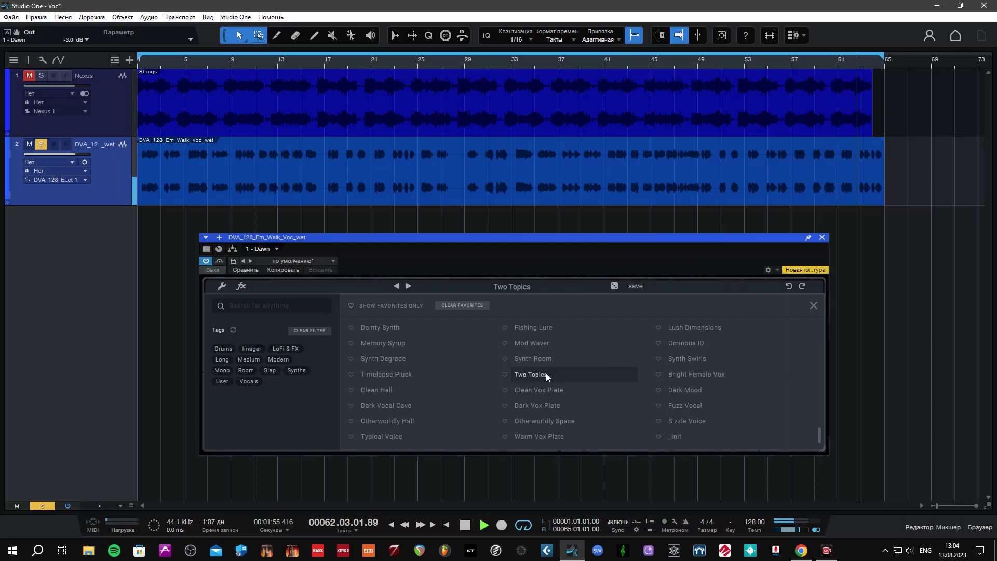
{"action": "left_click", "coordinate": [402, 393]}
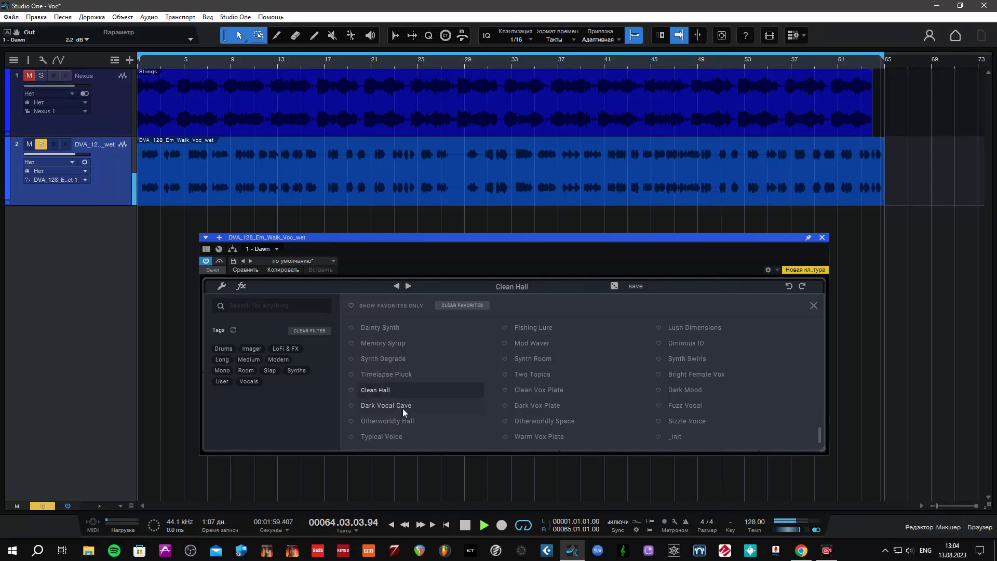
{"action": "left_click", "coordinate": [408, 404]}
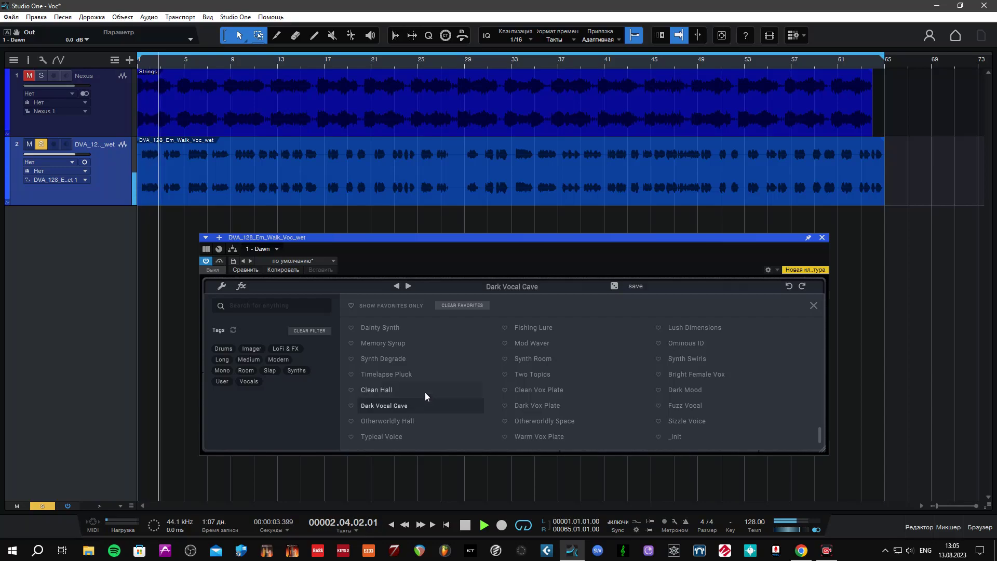
Load the Typical Voice preset in Dawn and unsolo the vocal track to hear it with the strings.
{"action": "left_click", "coordinate": [406, 437]}
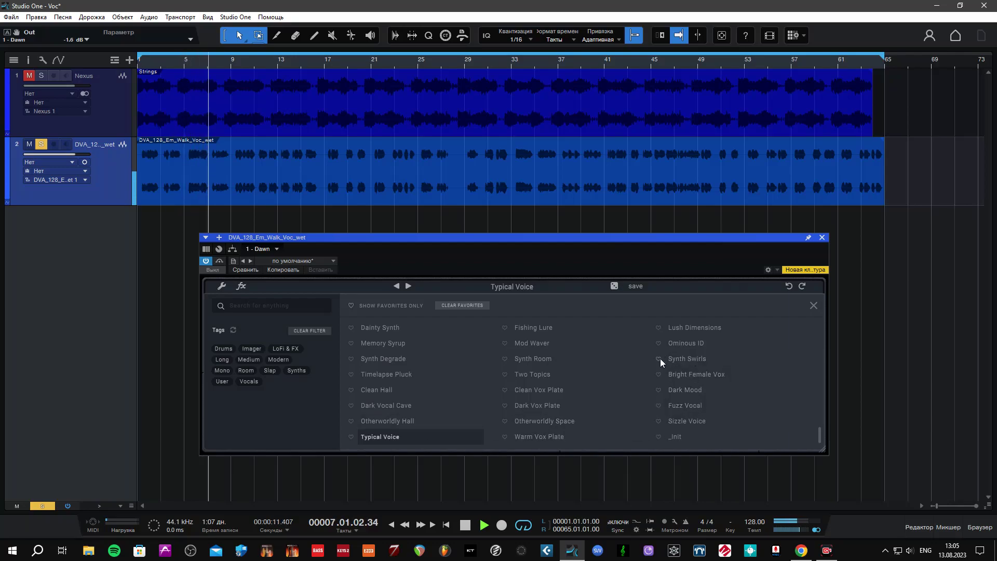
{"action": "key", "text": "s"}
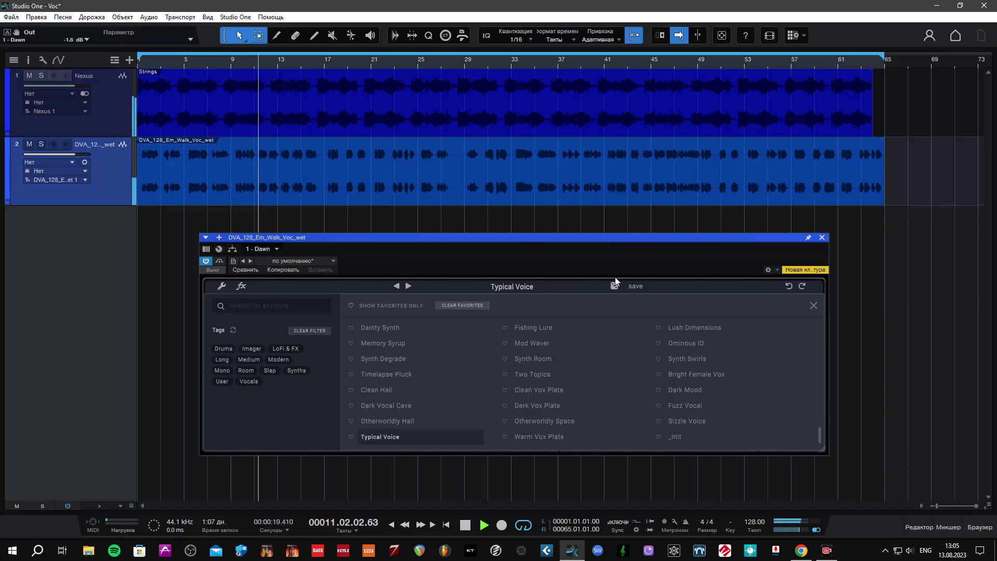
Close Dawn's preset browser and raise Duck to 70% on the soloed vocal, returning to the full mix.
{"action": "left_click", "coordinate": [813, 307]}
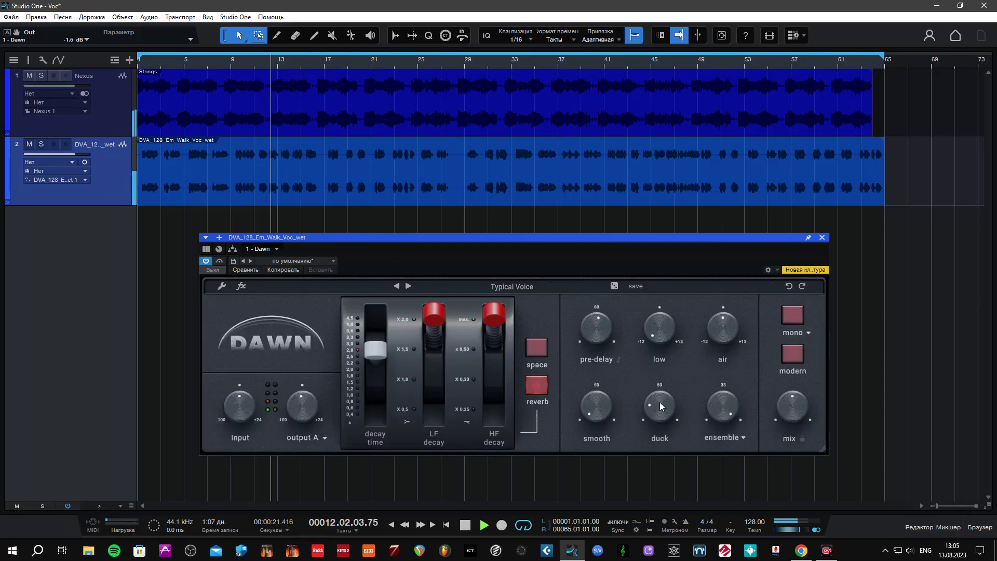
{"action": "key", "text": "s"}
{"action": "scroll", "coordinate": [650, 411], "scroll_direction": "up", "scroll_amount": 10}
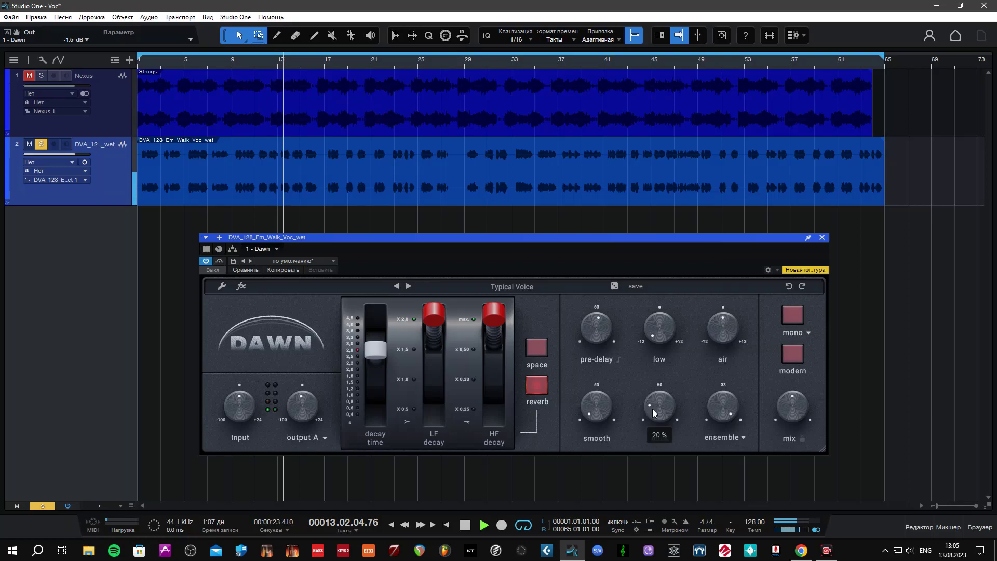
{"action": "left_click_drag", "start_coordinate": [670, 366], "coordinate": [672, 368]}
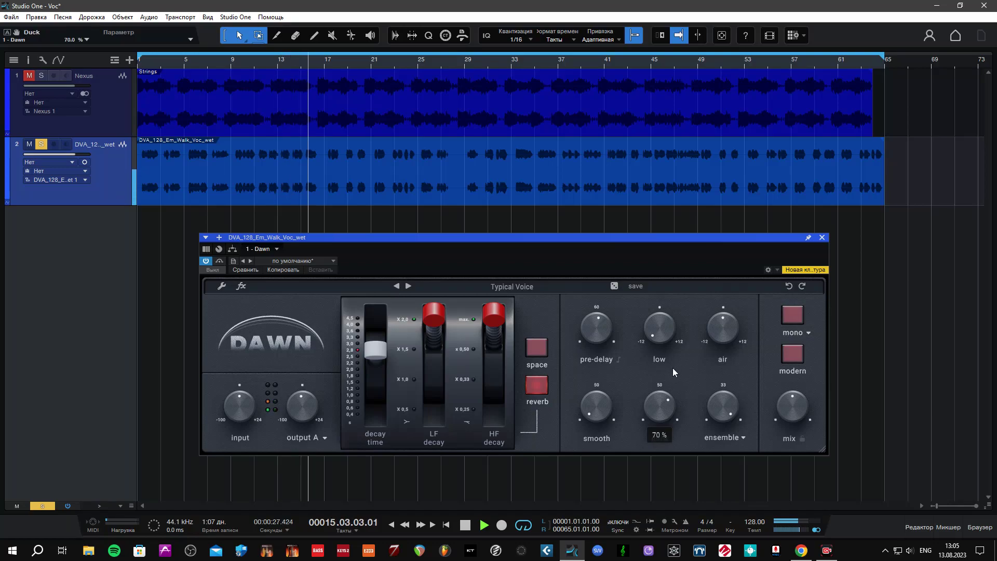
{"action": "key", "text": "s"}
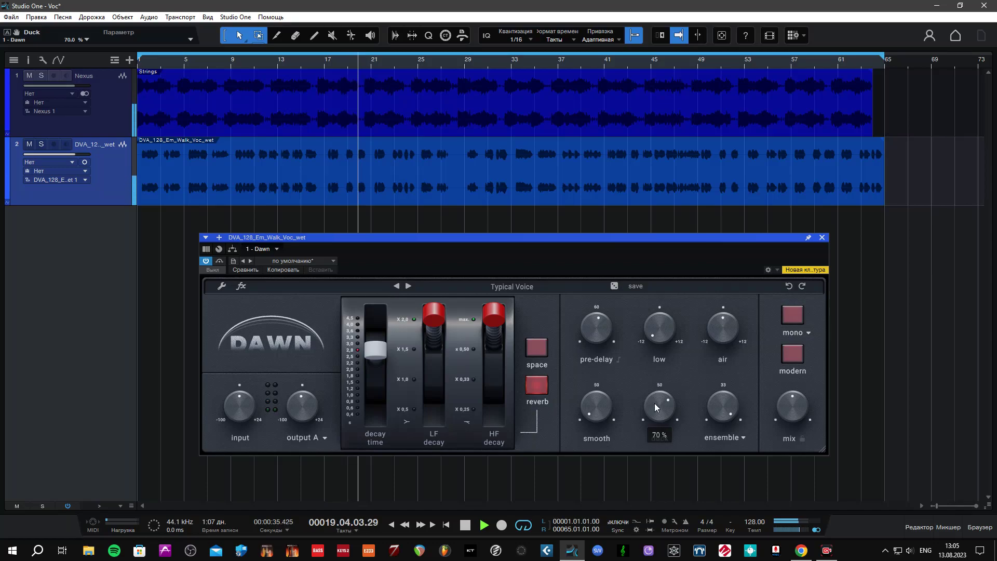
Set the pre-delay to 0 ms and compare the vocal soloed and in the mix.
{"action": "left_click_drag", "start_coordinate": [591, 323], "coordinate": [583, 356]}
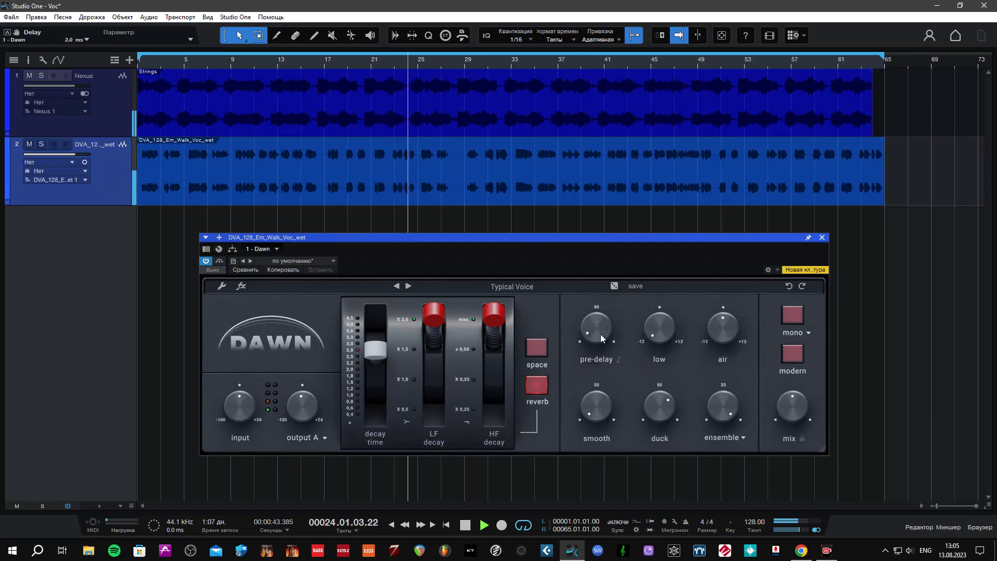
{"action": "scroll", "coordinate": [592, 332], "scroll_direction": "down", "scroll_amount": 2}
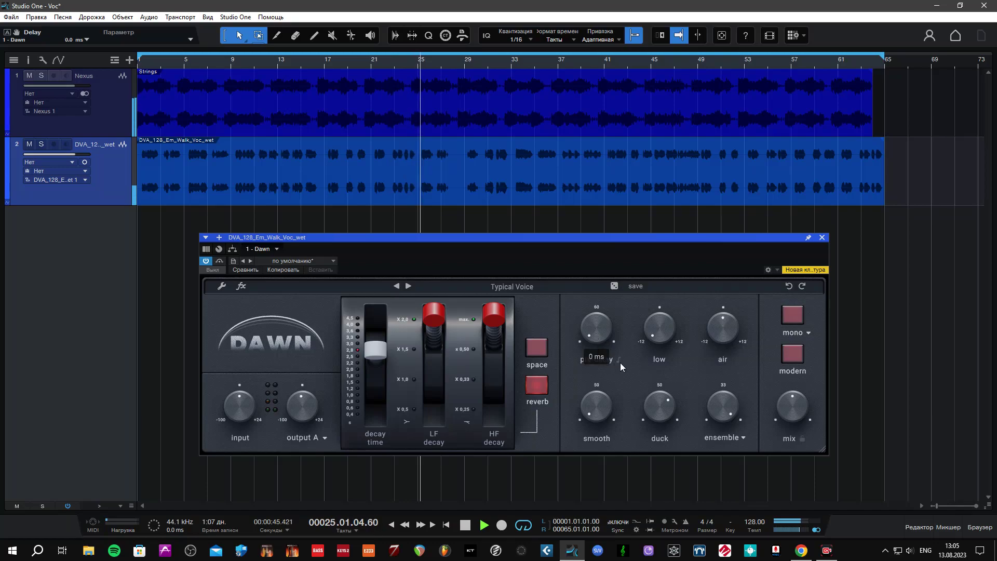
{"action": "key", "text": "s"}
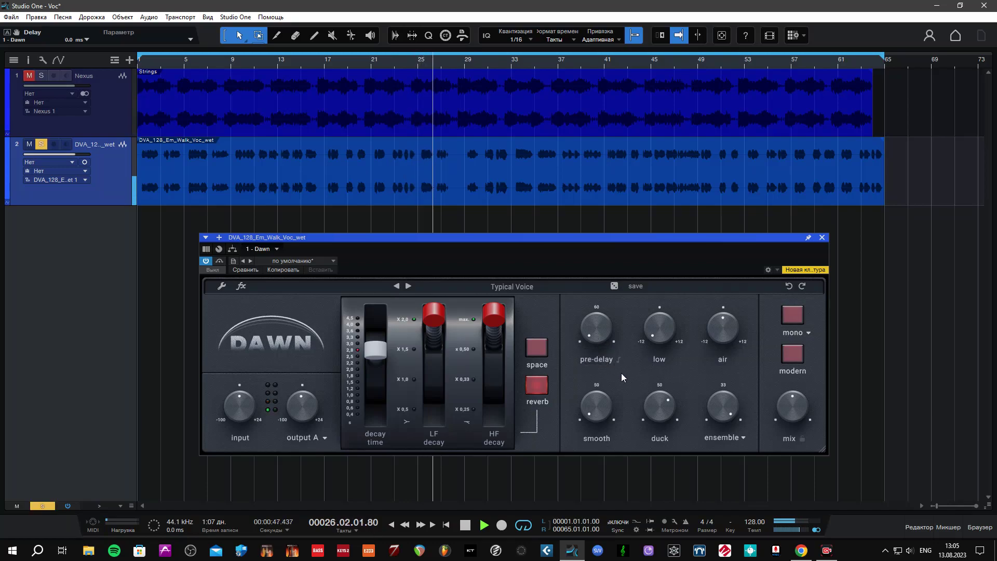
{"action": "key", "text": "s"}
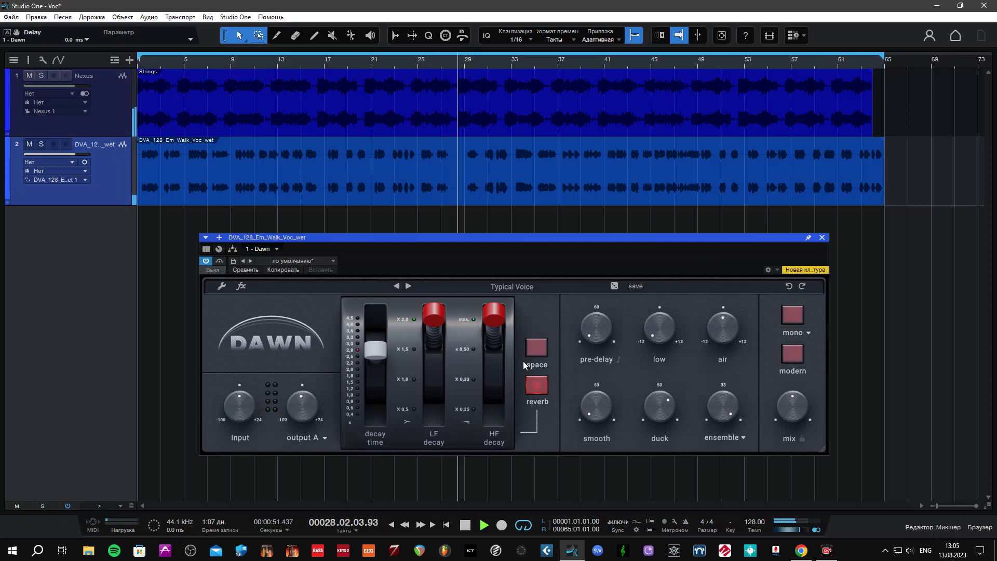
Lower the decay time to about 1.5 and raise Air to 4.7 dB on the soloed vocal, checking each in the mix.
{"action": "key", "text": "s"}
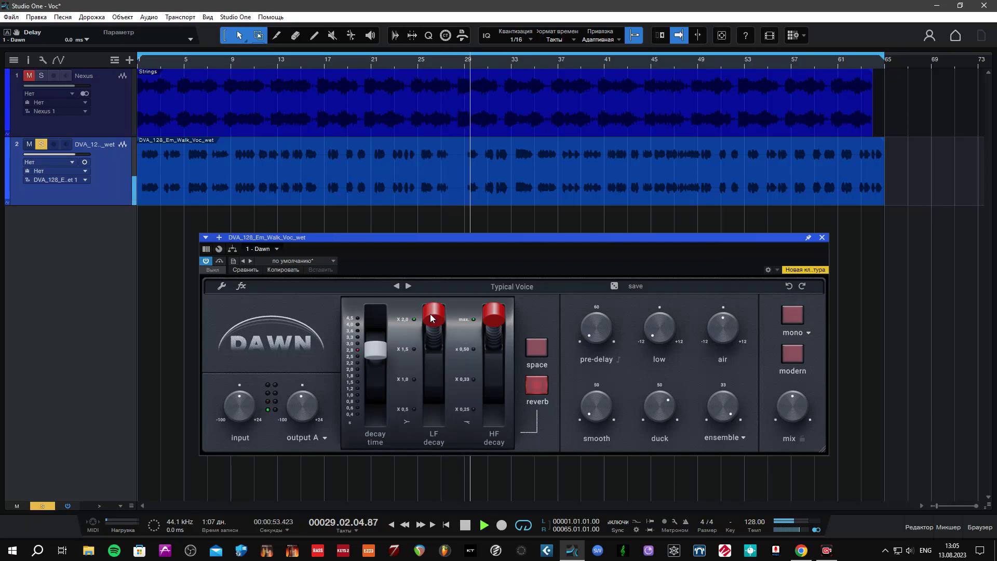
{"action": "left_click_drag", "start_coordinate": [377, 351], "coordinate": [374, 381]}
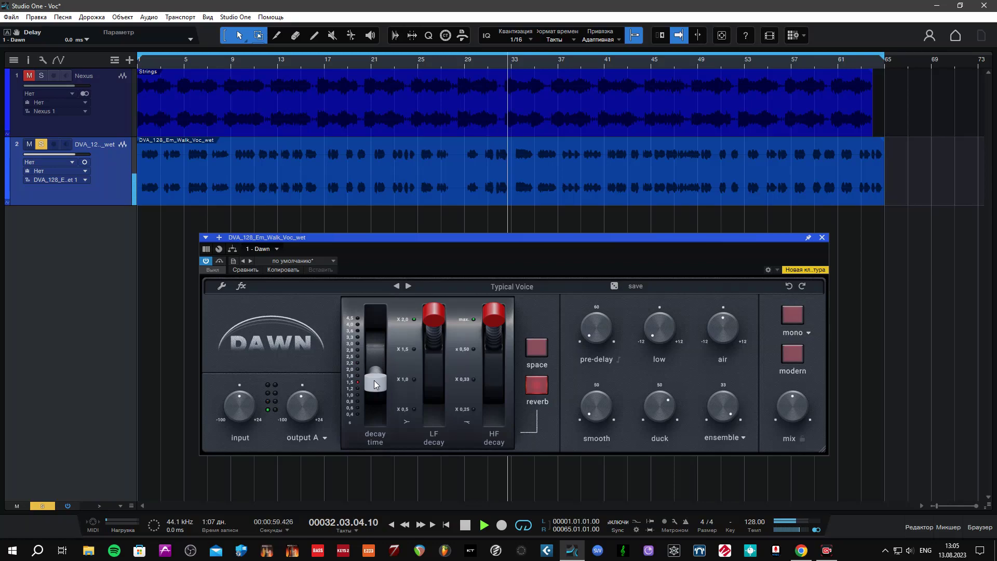
{"action": "key", "text": "s"}
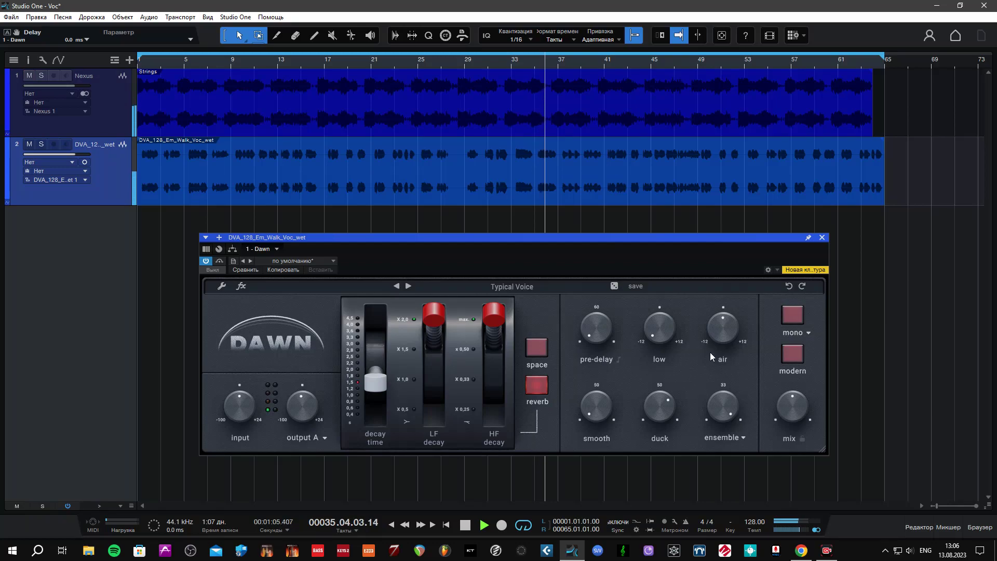
{"action": "key", "text": "s"}
{"action": "left_click_drag", "start_coordinate": [719, 332], "coordinate": [719, 309]}
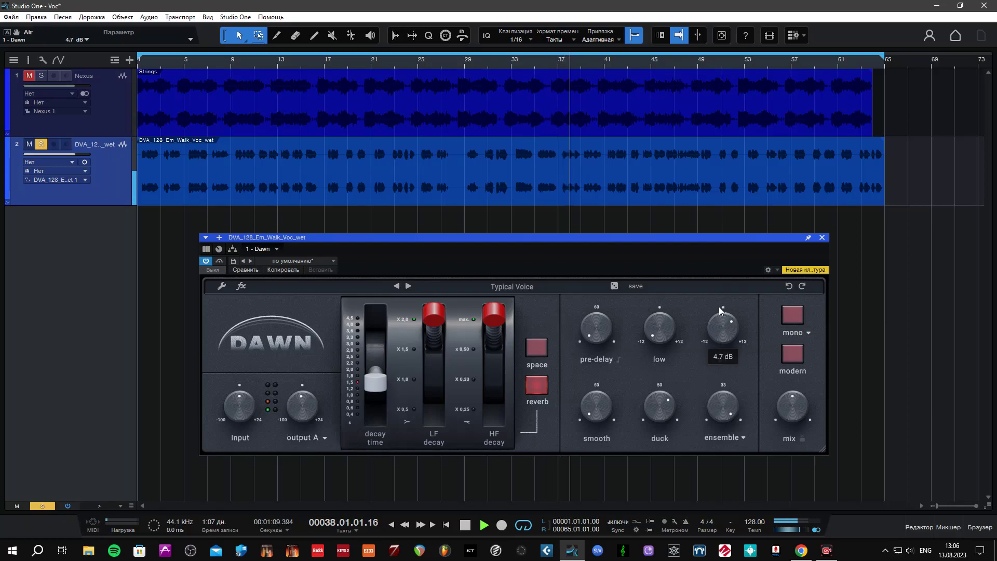
{"action": "key", "text": "s"}
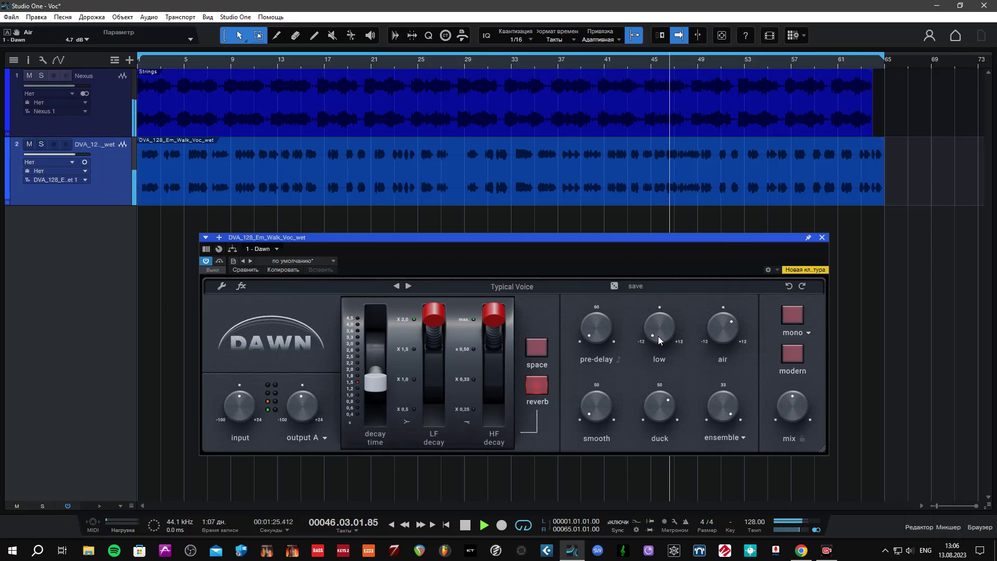
Solo the vocal and set Low to -5.7 dB and Smooth to 37%.
{"action": "key", "text": "s"}
{"action": "left_click_drag", "start_coordinate": [658, 332], "coordinate": [666, 285]}
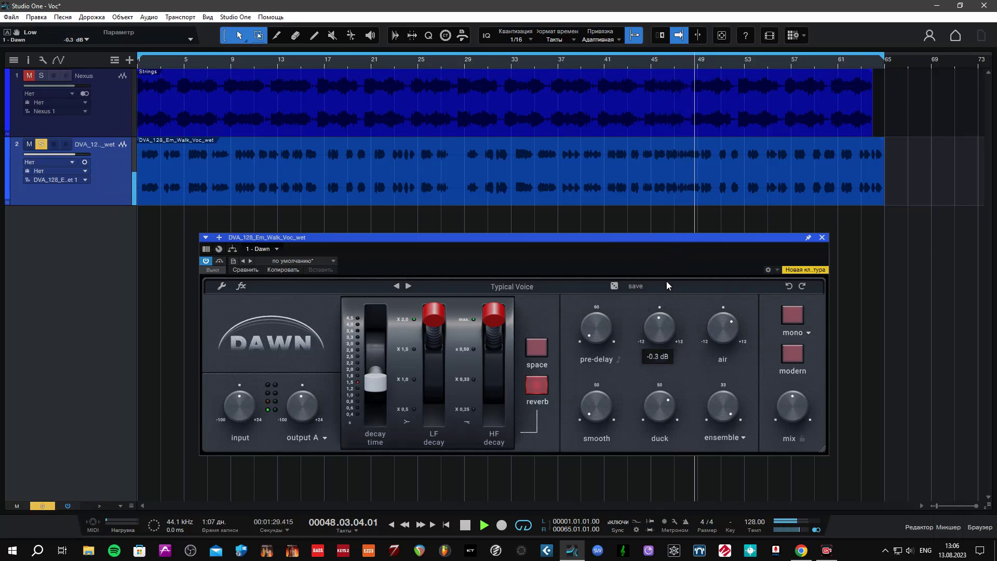
{"action": "left_click_drag", "start_coordinate": [662, 320], "coordinate": [653, 302]}
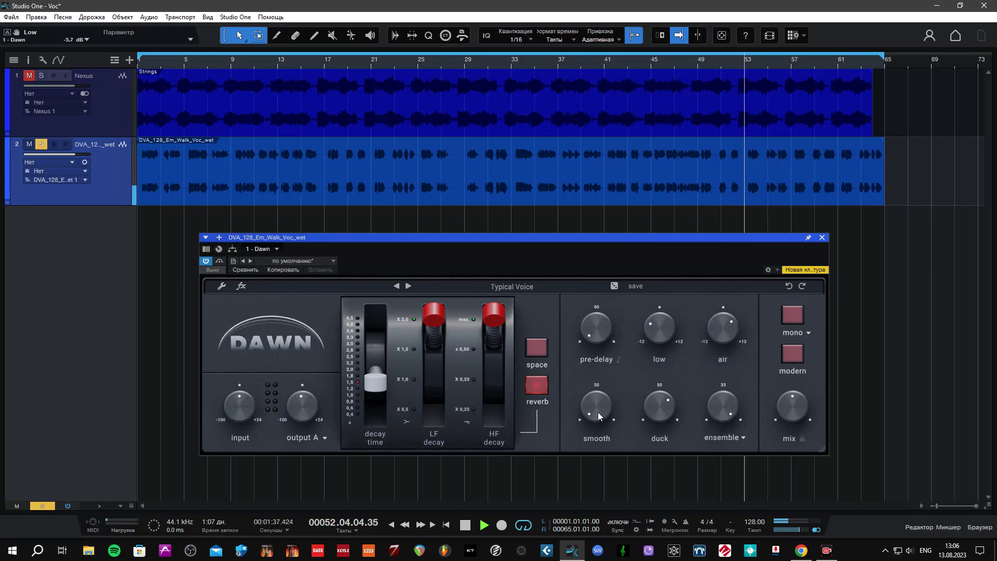
{"action": "mouse_move", "coordinate": [599, 413]}
{"action": "left_mouse_down"}
{"action": "mouse_move", "coordinate": [623, 310]}
{"action": "mouse_move", "coordinate": [591, 422]}
{"action": "left_mouse_up"}
{"action": "scroll", "coordinate": [595, 429], "scroll_direction": "down", "scroll_amount": 5}
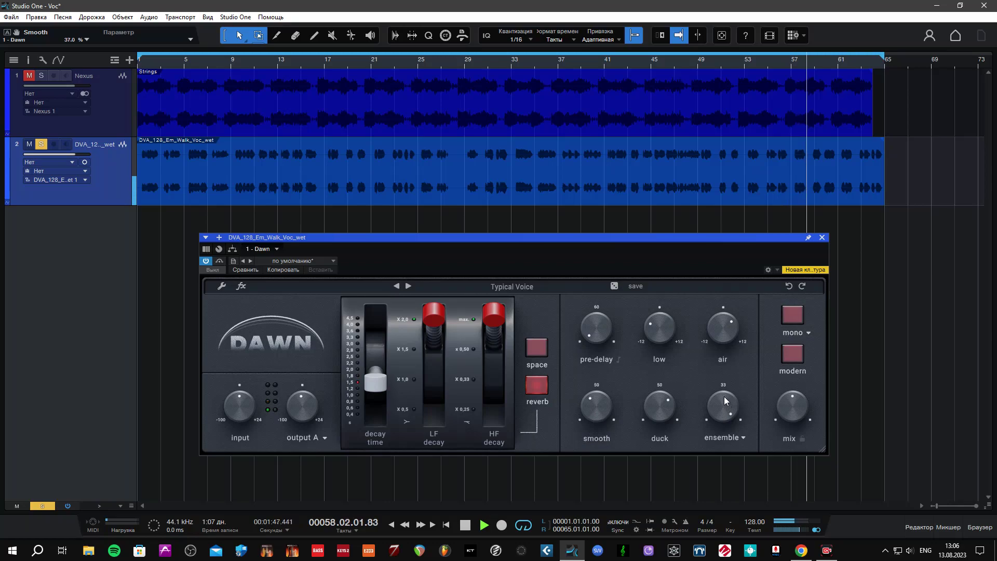
Set Ensemble to 73% and, after trying 100%, Duck to 72%, and unsolo the vocal to hear the mix.
{"action": "left_click_drag", "start_coordinate": [725, 395], "coordinate": [732, 369]}
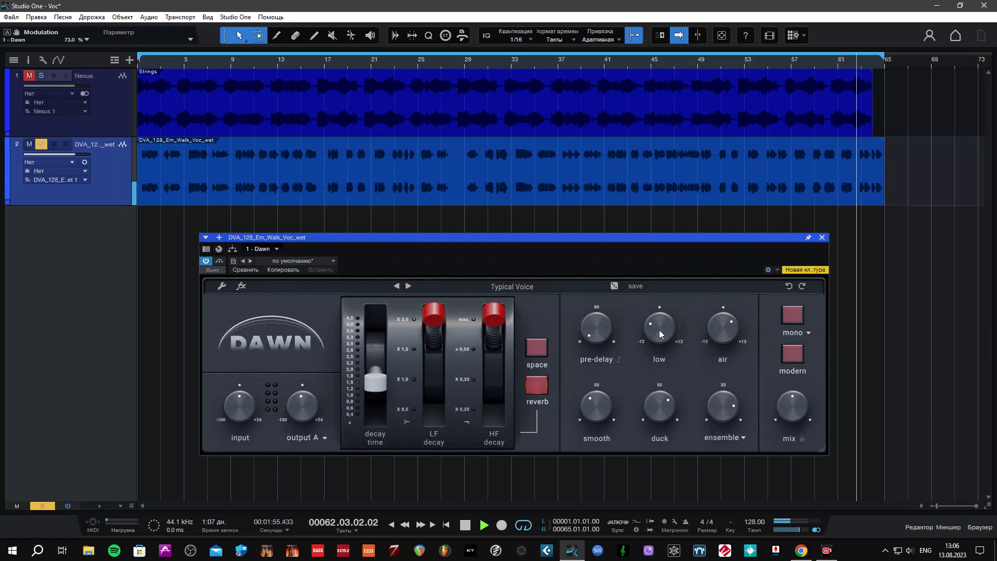
{"action": "left_click_drag", "start_coordinate": [660, 402], "coordinate": [662, 393]}
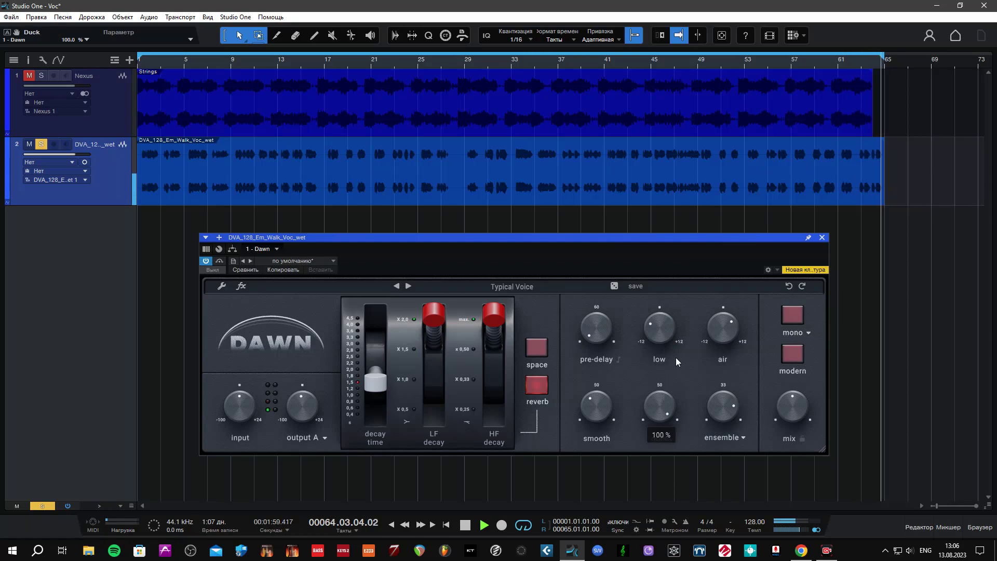
{"action": "left_click_drag", "start_coordinate": [675, 357], "coordinate": [665, 406]}
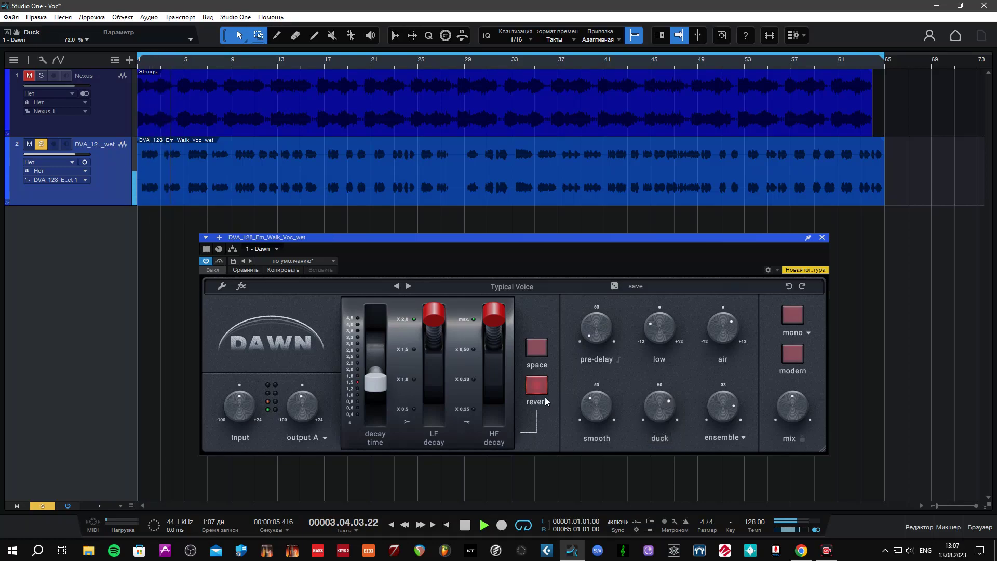
{"action": "key", "text": "s"}
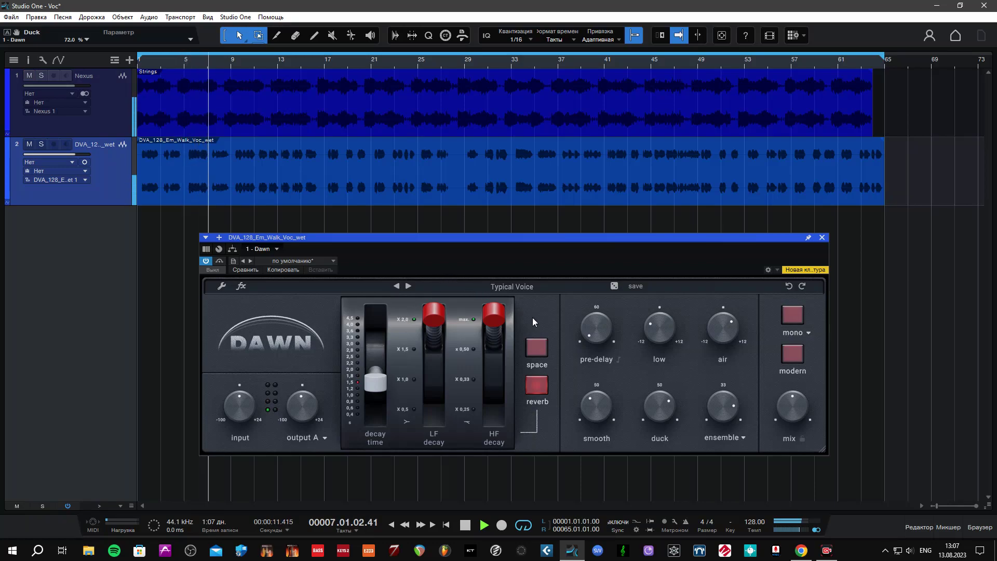
Lower LF decay to x1.0 and HF decay to x0.50 on the soloed vocal, trying LF decay at x1.5 in the mix on the way.
{"action": "key", "text": "s"}
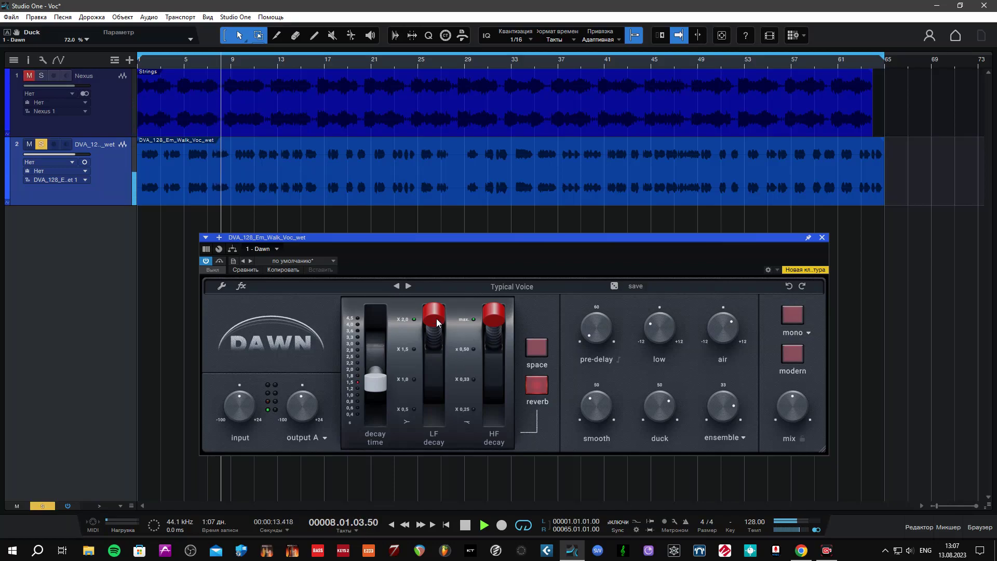
{"action": "left_click_drag", "start_coordinate": [436, 321], "coordinate": [434, 347]}
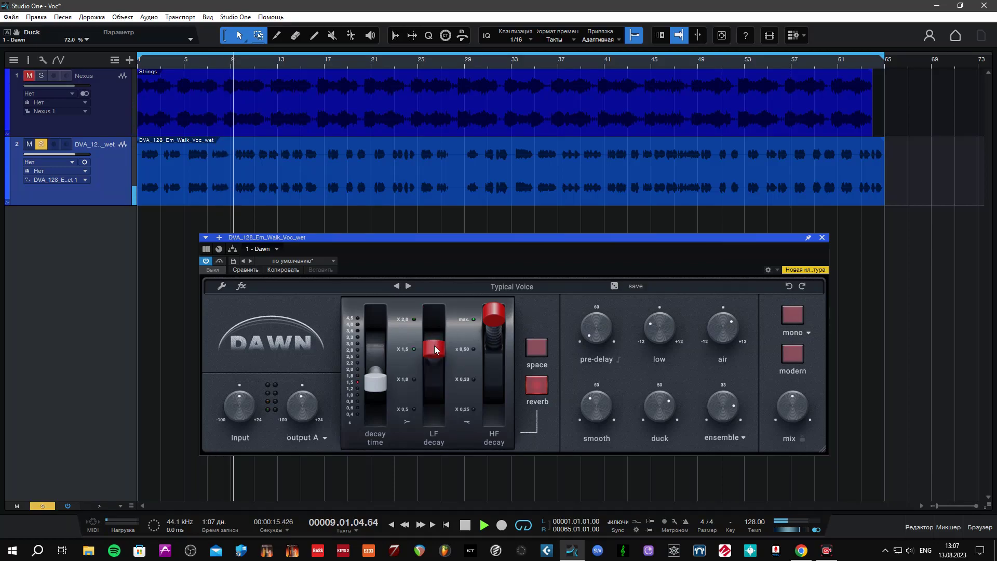
{"action": "left_click_drag", "start_coordinate": [434, 344], "coordinate": [436, 340]}
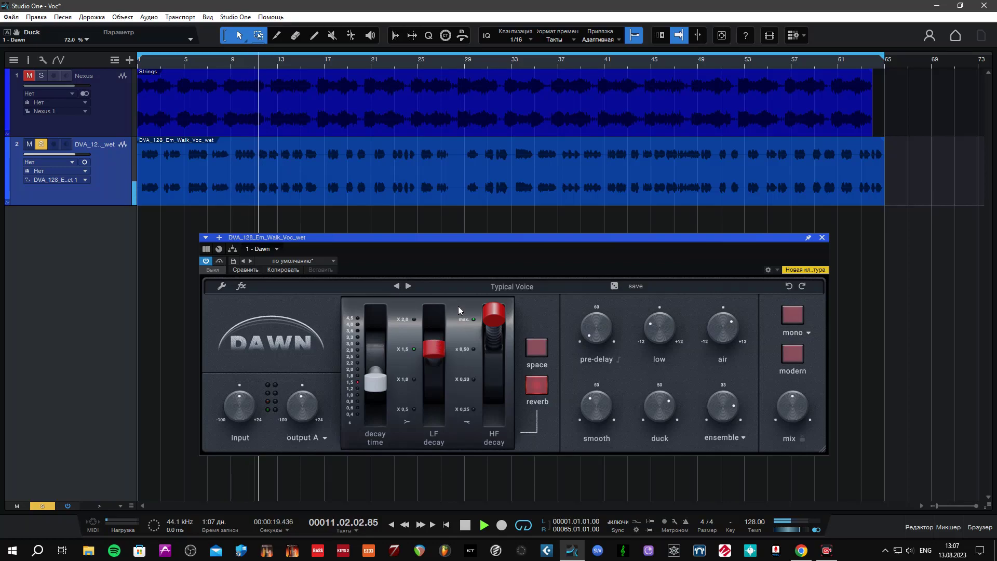
{"action": "key", "text": "s"}
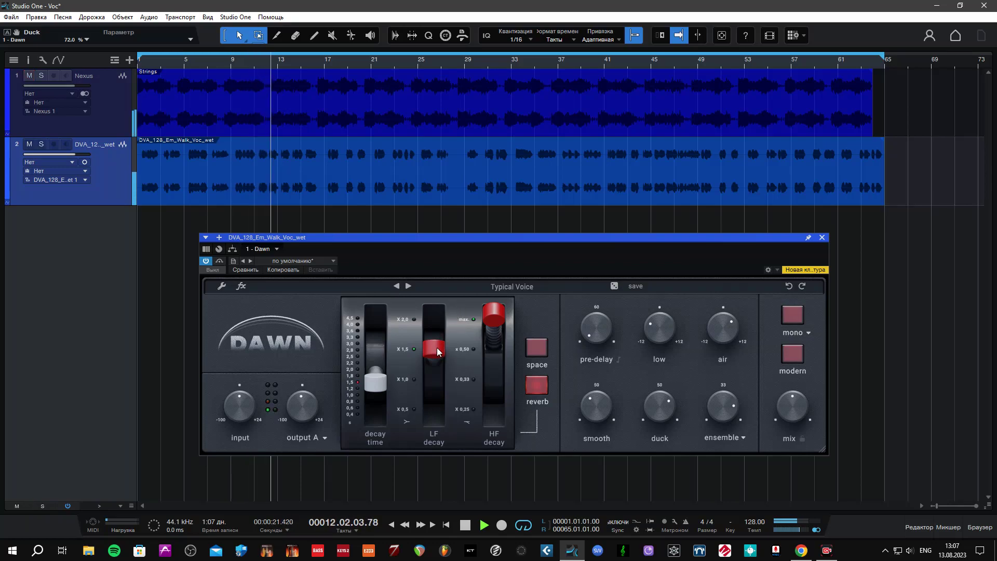
{"action": "key", "text": "s"}
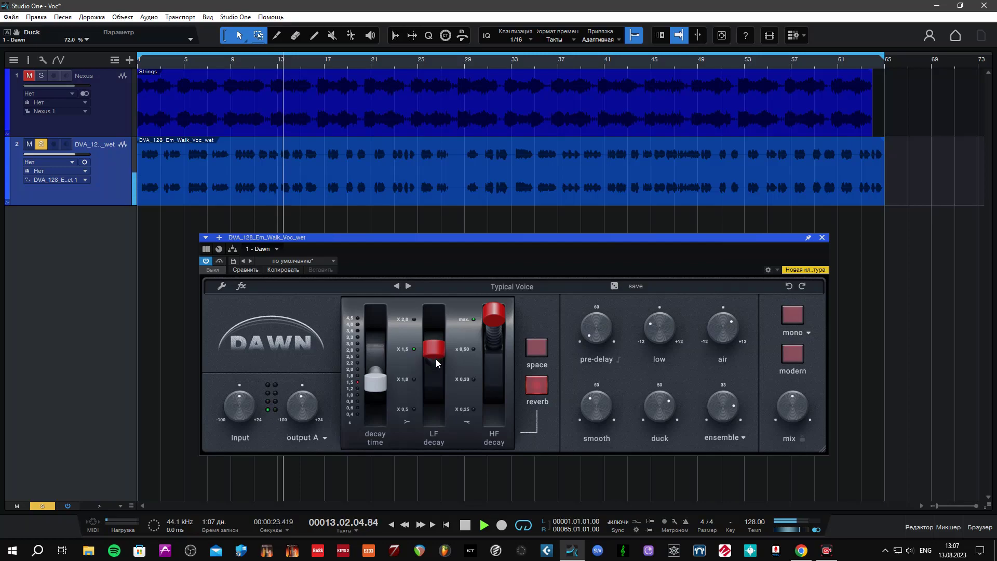
{"action": "left_click_drag", "start_coordinate": [436, 362], "coordinate": [438, 381]}
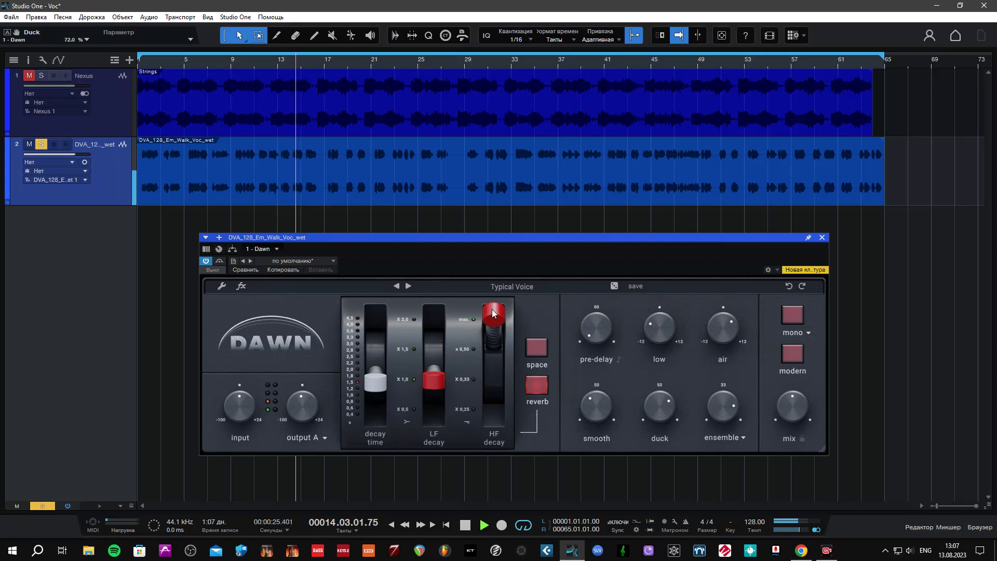
{"action": "left_click_drag", "start_coordinate": [491, 309], "coordinate": [489, 337]}
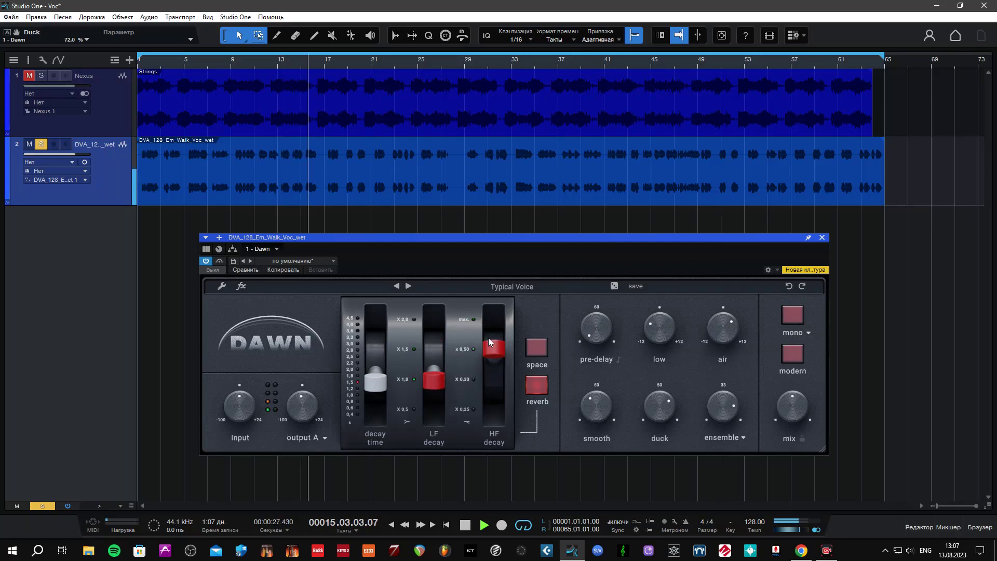
Raise Duck to 81% while comparing the vocal soloed and in the mix.
{"action": "mouse_move", "coordinate": [659, 402]}
{"action": "left_click_drag", "start_coordinate": [661, 400], "coordinate": [662, 399]}
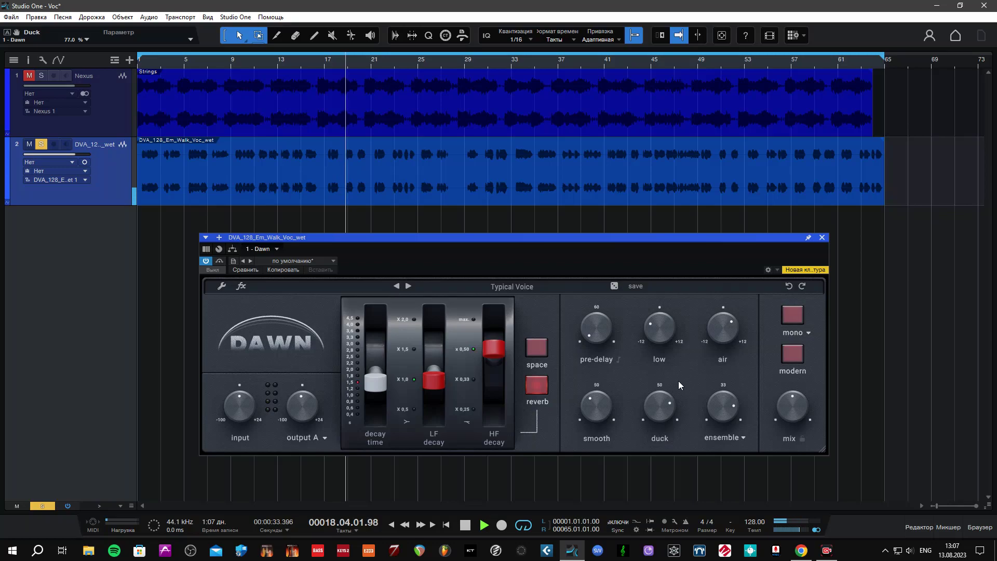
{"action": "key", "text": "s"}
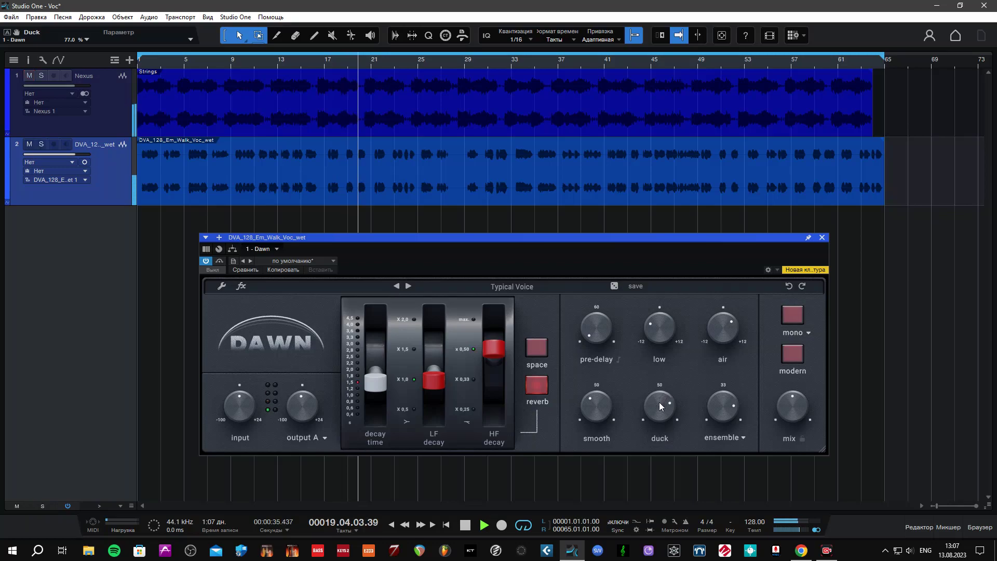
{"action": "left_click_drag", "start_coordinate": [658, 402], "coordinate": [659, 397]}
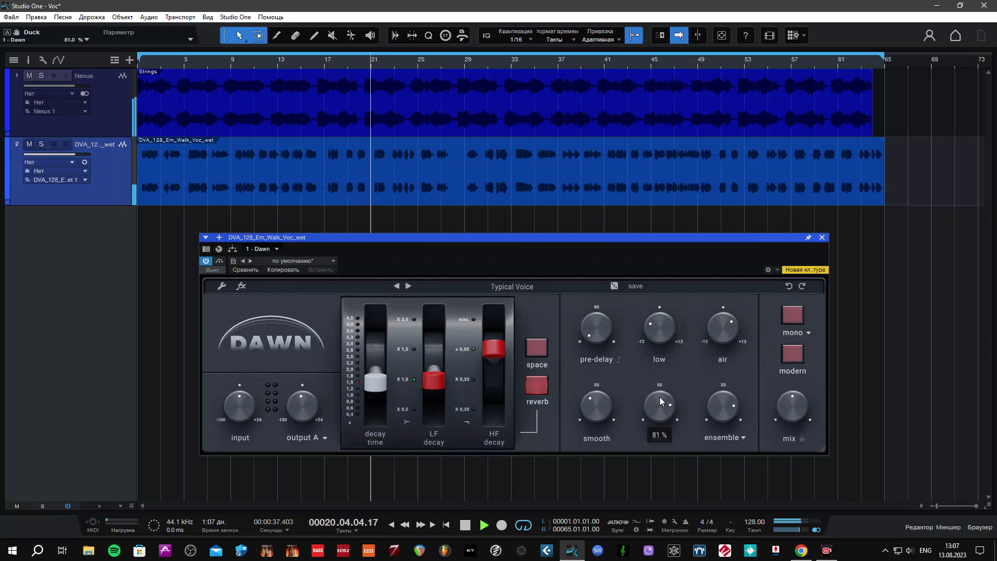
{"action": "key", "text": "s"}
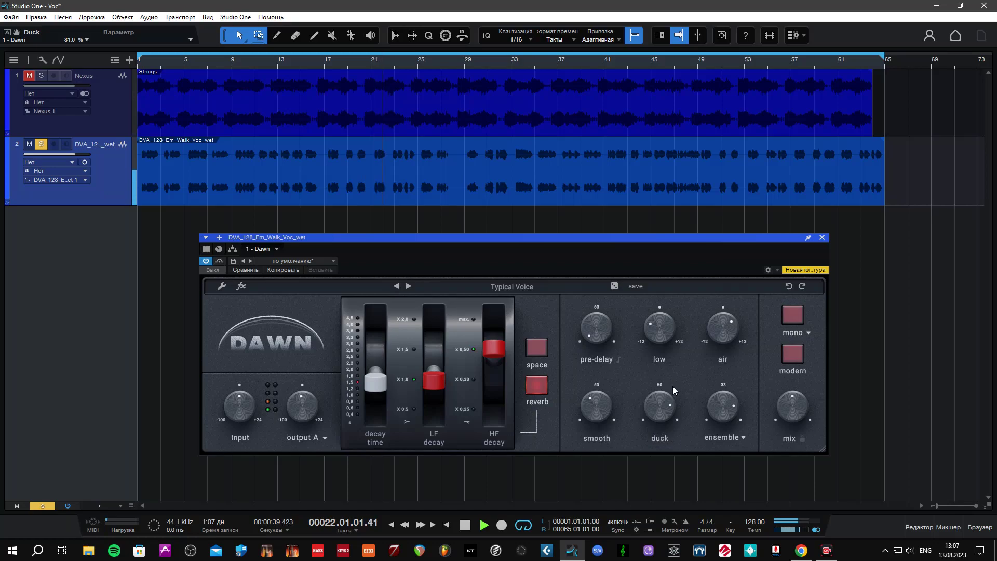
{"action": "key", "text": "s"}
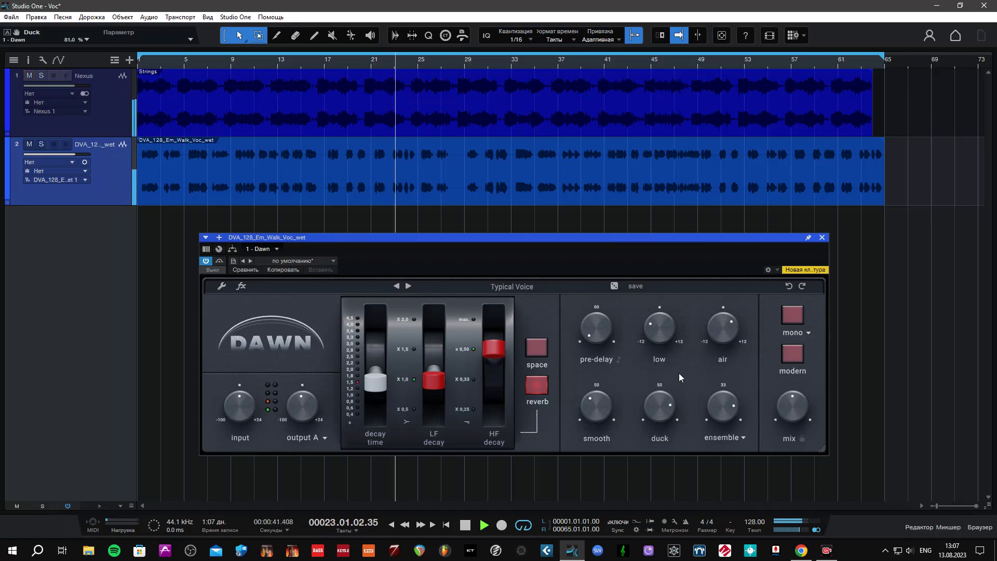
Set Air to 6.5 dB and turn on Modern mode, checking it in the mix and on the soloed vocal.
{"action": "left_click_drag", "start_coordinate": [718, 327], "coordinate": [718, 319]}
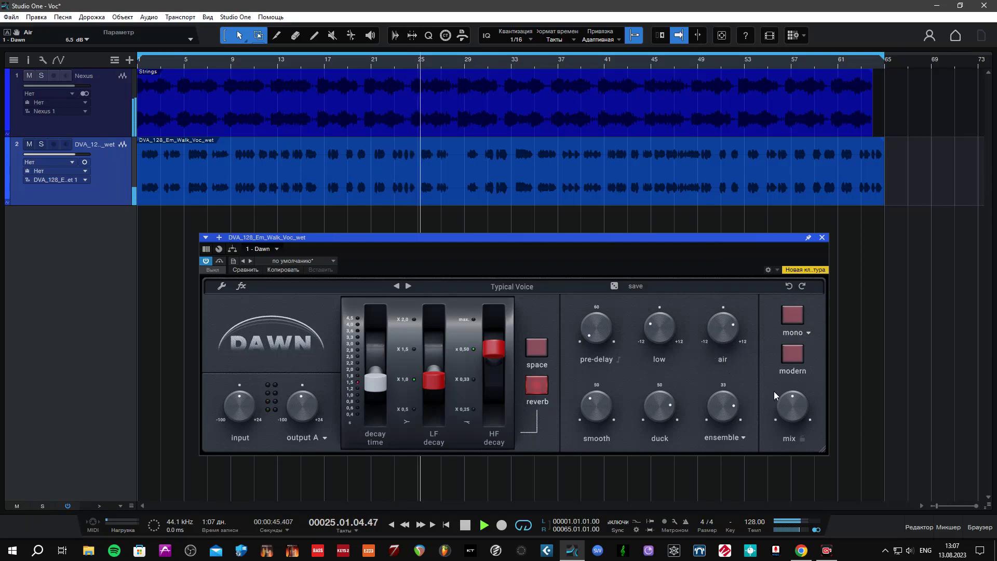
{"action": "left_click", "coordinate": [791, 352]}
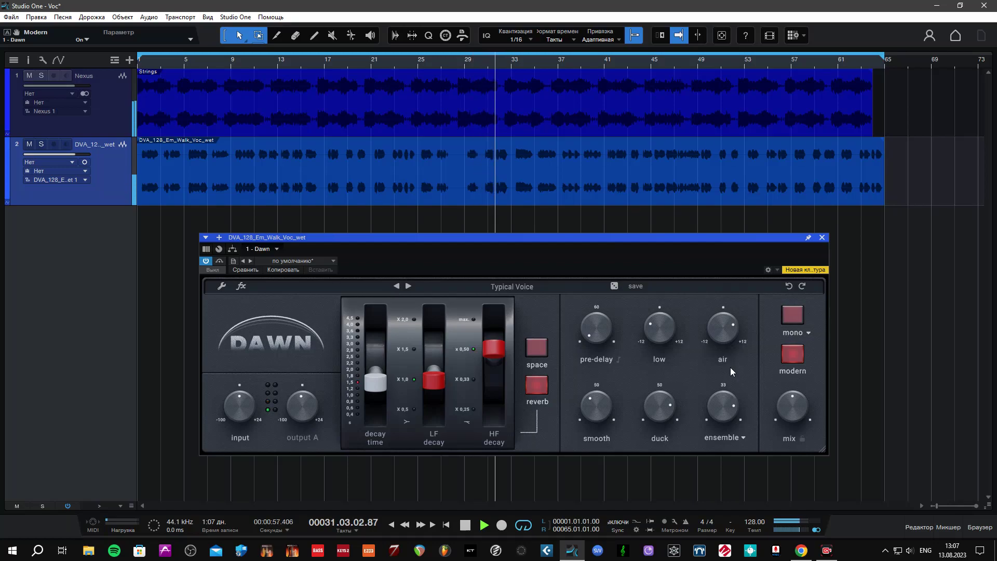
{"action": "key", "text": "s"}
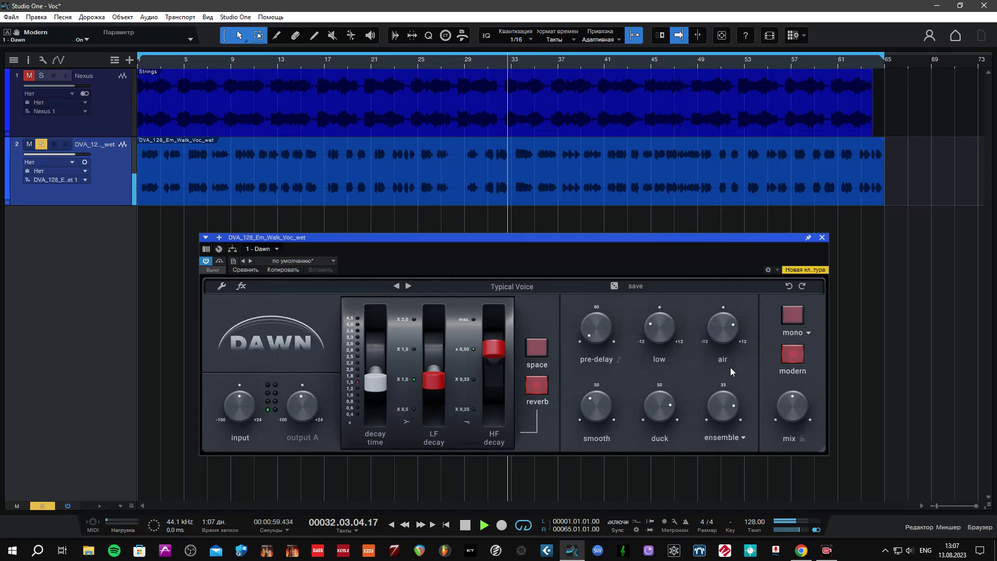
Unsolo the vocal and raise the reverb's decay time to 2.0 while listening to the full mix.
{"action": "key", "text": "s"}
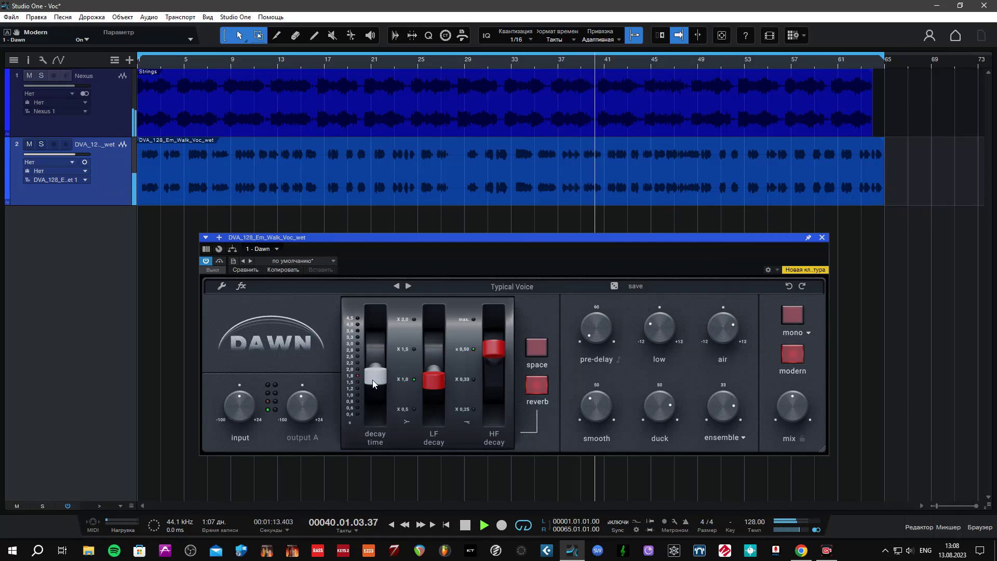
{"action": "left_click_drag", "start_coordinate": [374, 381], "coordinate": [375, 373]}
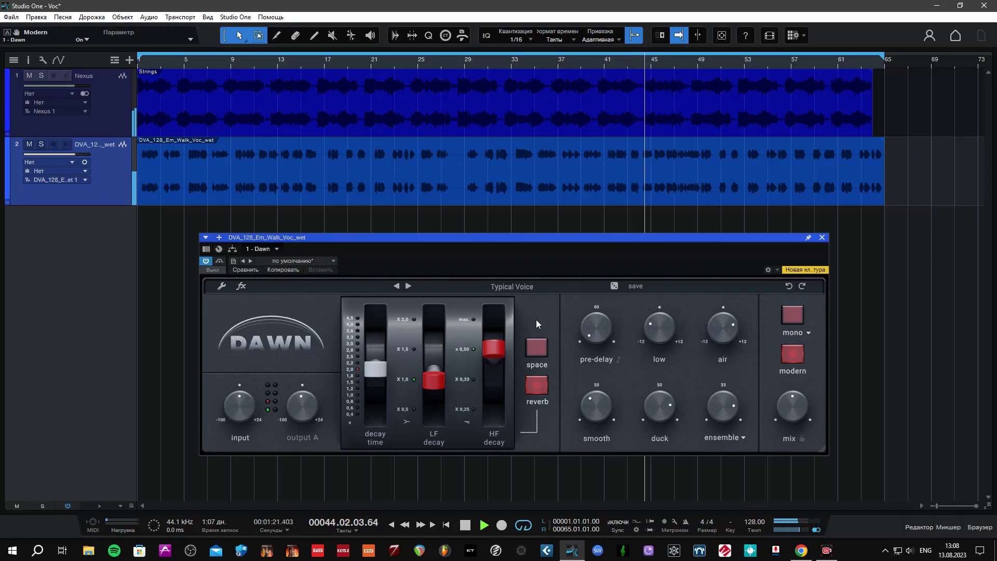
Audition Space mode on the soloed vocal and in the full mix, and switch back to Reverb mode.
{"action": "key", "text": "s"}
{"action": "left_click", "coordinate": [535, 347]}
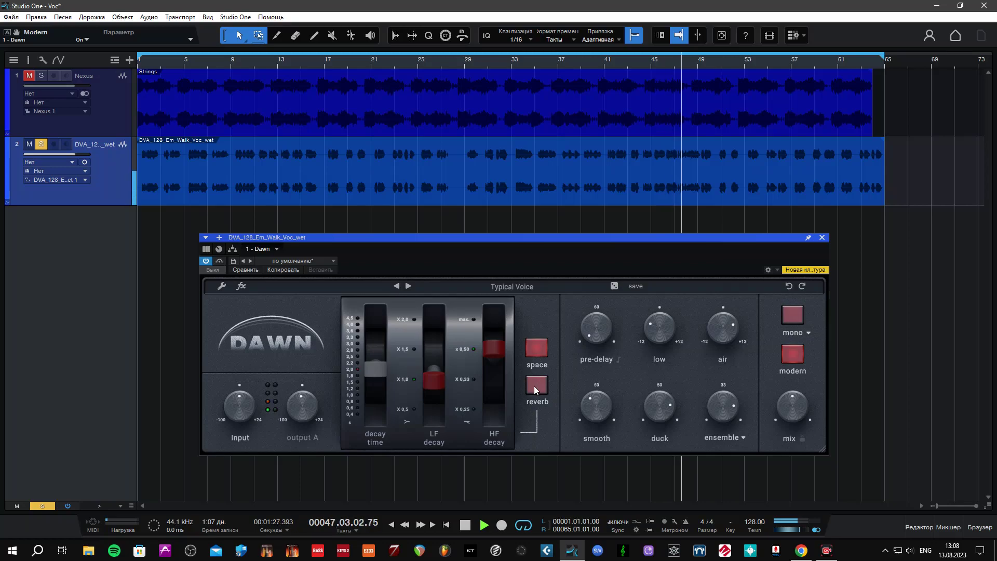
{"action": "key", "text": "s"}
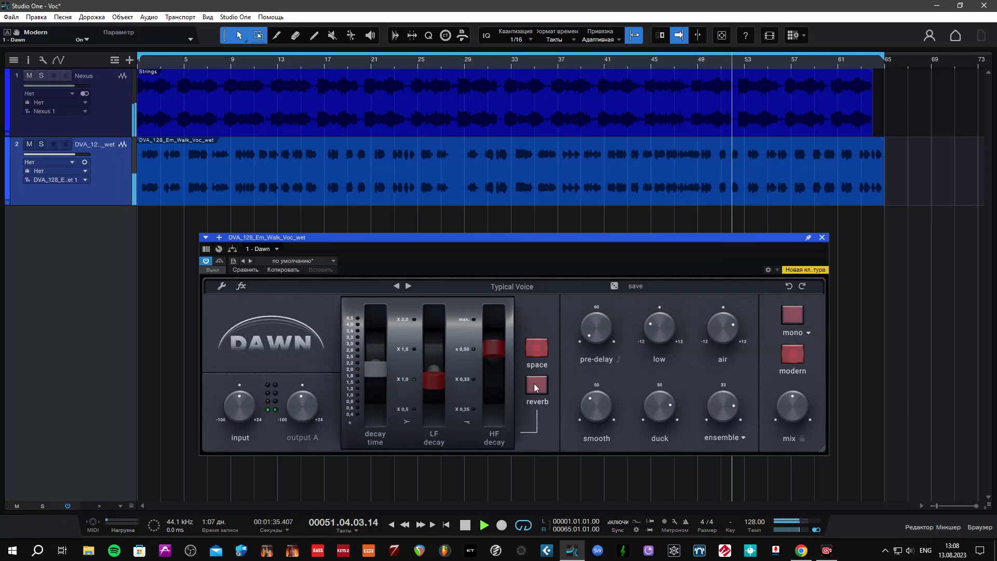
{"action": "left_click", "coordinate": [534, 383]}
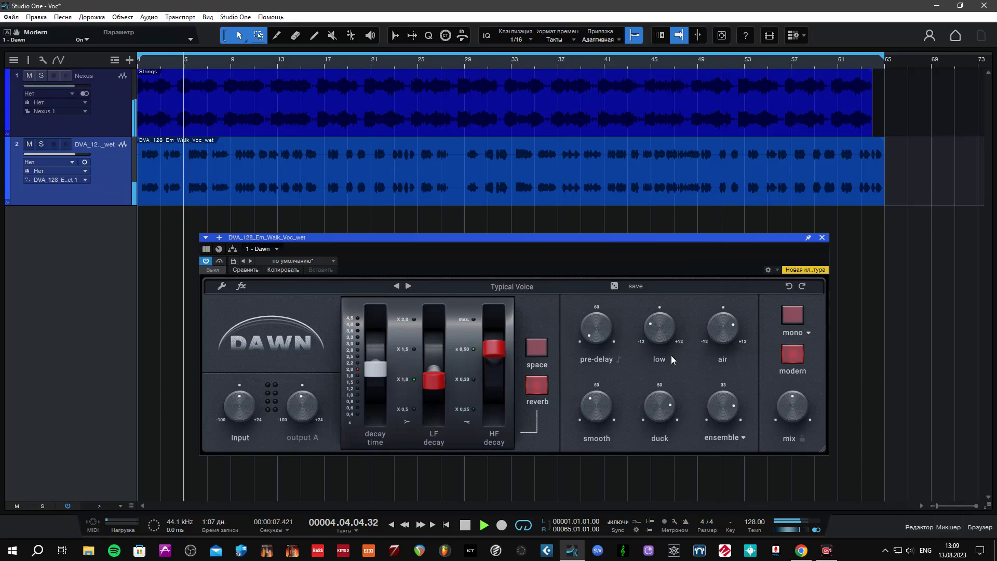
Turn on Mono for the reverb in the mix, and solo the vocal to readjust Duck slightly.
{"action": "left_click", "coordinate": [789, 317]}
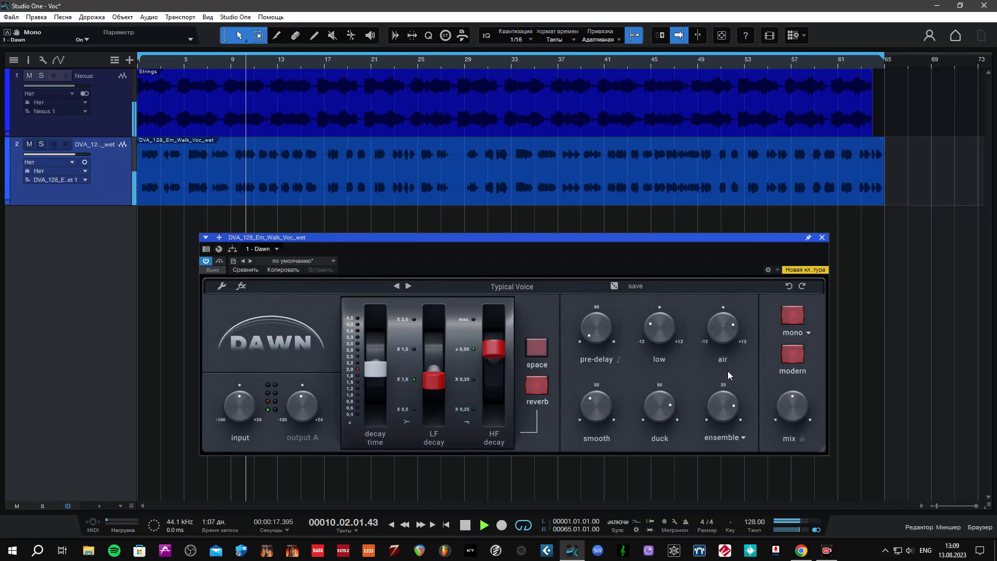
{"action": "key", "text": "s"}
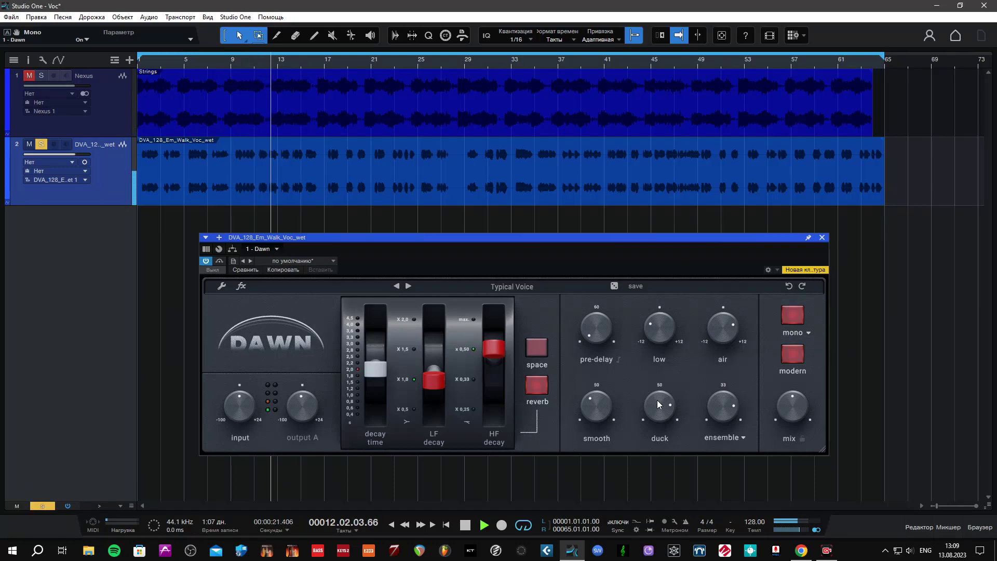
{"action": "mouse_move", "coordinate": [658, 403]}
{"action": "left_mouse_down"}
{"action": "mouse_move", "coordinate": [655, 435]}
{"action": "mouse_move", "coordinate": [656, 395]}
{"action": "left_mouse_up"}
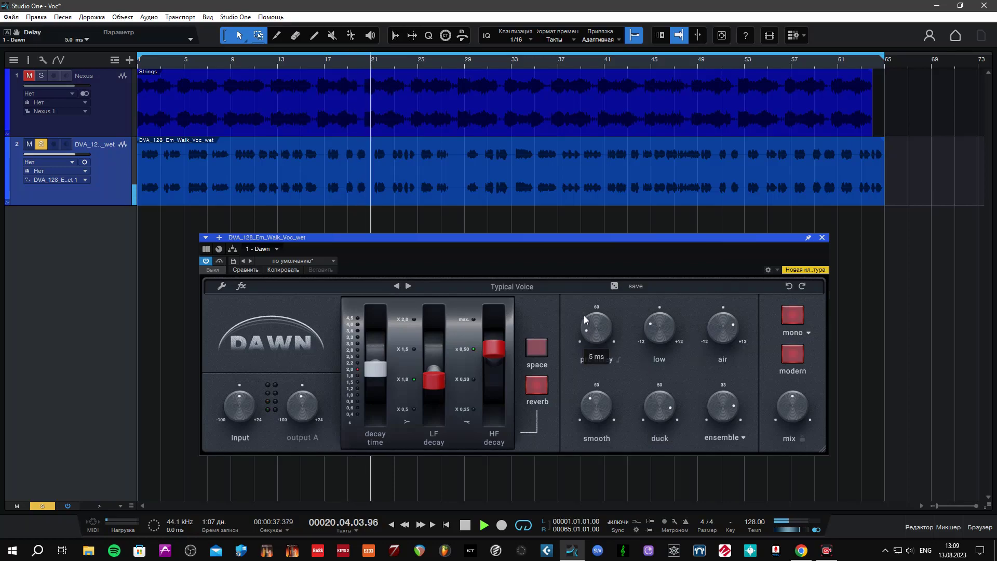
Set Pre-delay to 13 ms and Duck to 82%, comparing the vocal in the mix and soloed.
{"action": "scroll", "coordinate": [590, 316], "scroll_direction": "up", "scroll_amount": 3}
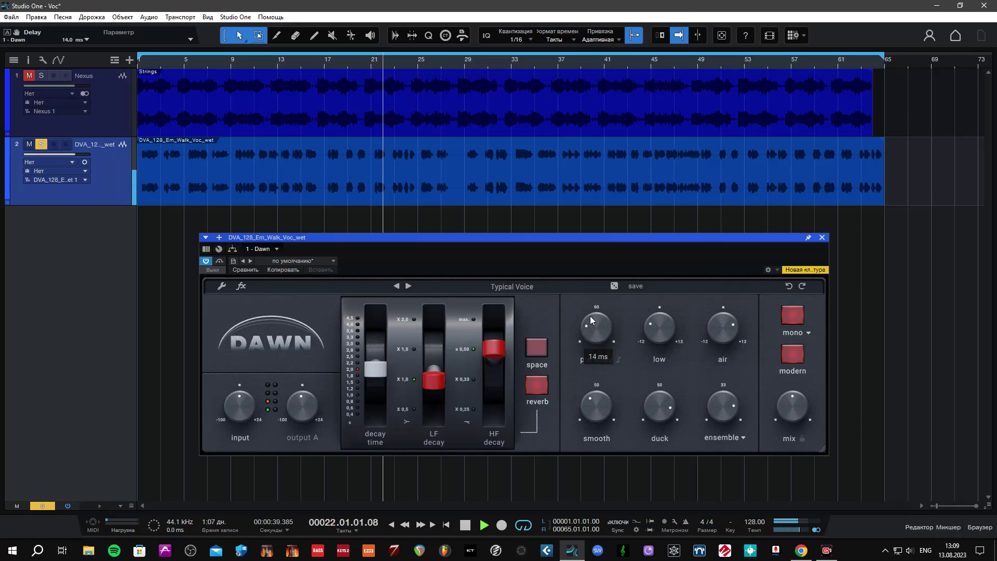
{"action": "scroll", "coordinate": [590, 315], "scroll_direction": "down", "scroll_amount": 1}
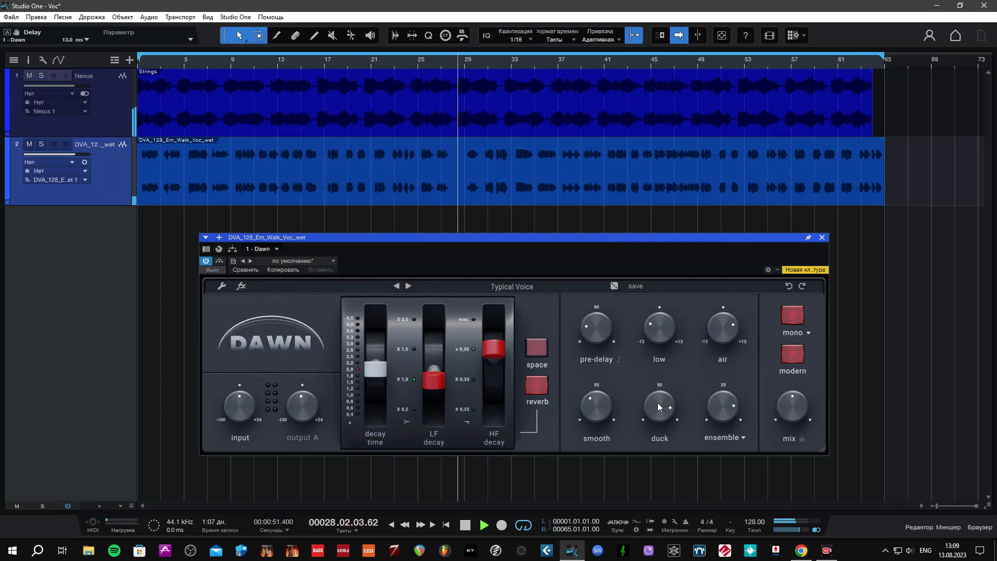
{"action": "key", "text": "s"}
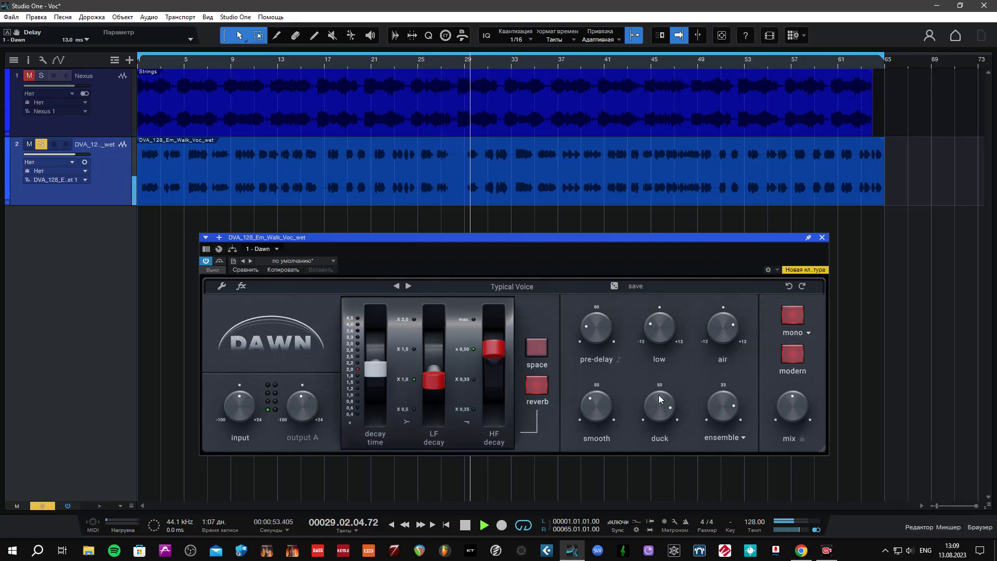
{"action": "mouse_move", "coordinate": [658, 401]}
{"action": "left_click_drag", "start_coordinate": [658, 406], "coordinate": [659, 409]}
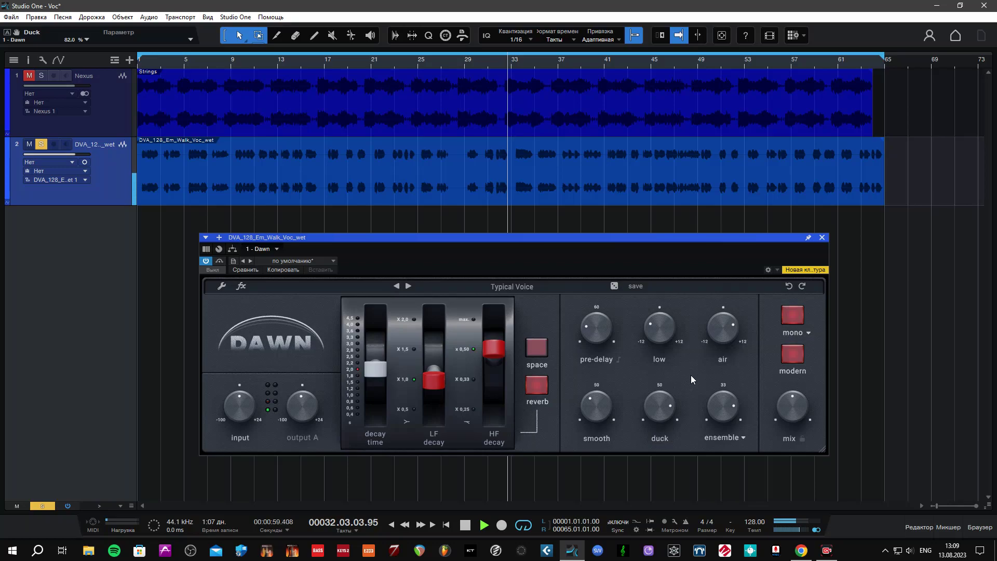
Unsolo the vocal and set decay time to 2.5 and Smooth to 46% in the full mix.
{"action": "key", "text": "s"}
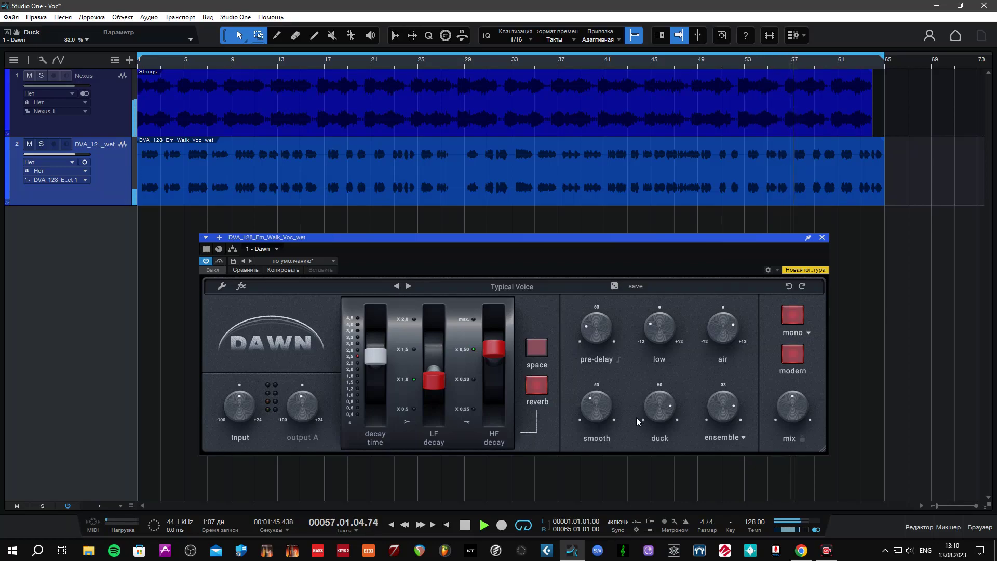
{"action": "left_click_drag", "start_coordinate": [596, 409], "coordinate": [591, 397]}
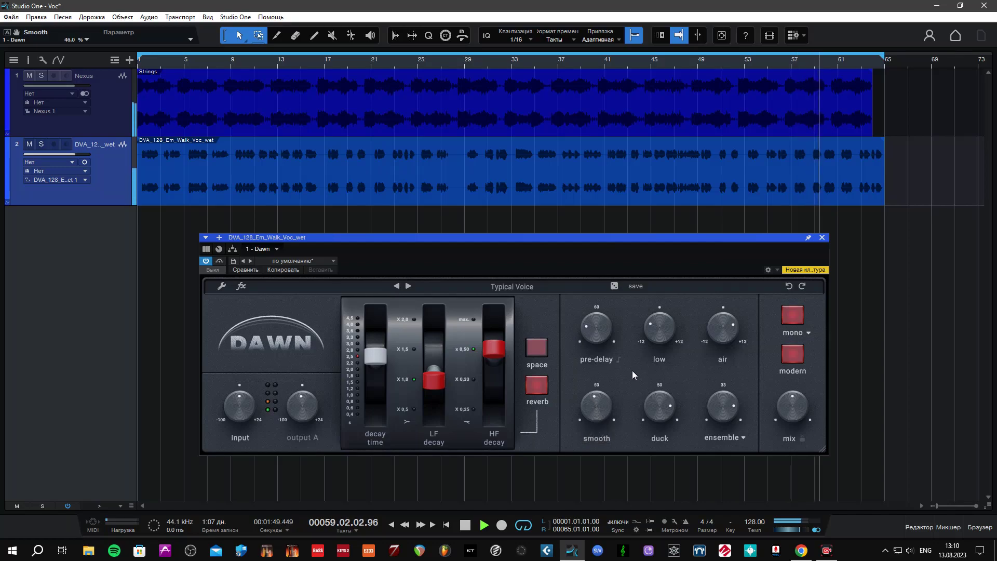